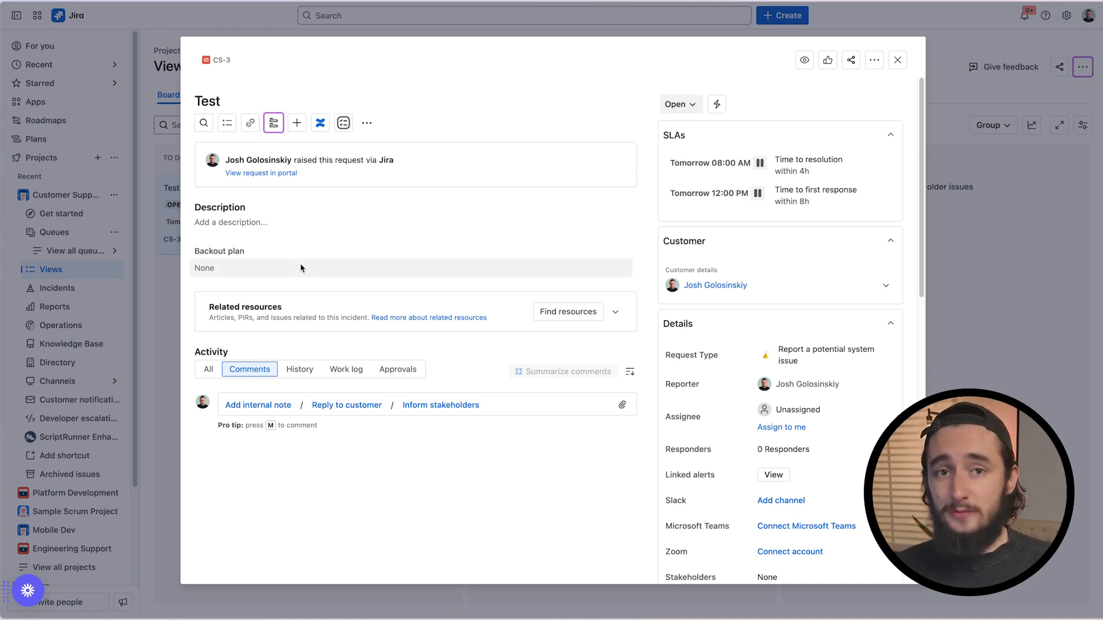
Step: Close issue CS-3, check the prefilled Backout plan text in a new Support issue form, and leave without creating it
{"action": "key", "text": "Escape"}
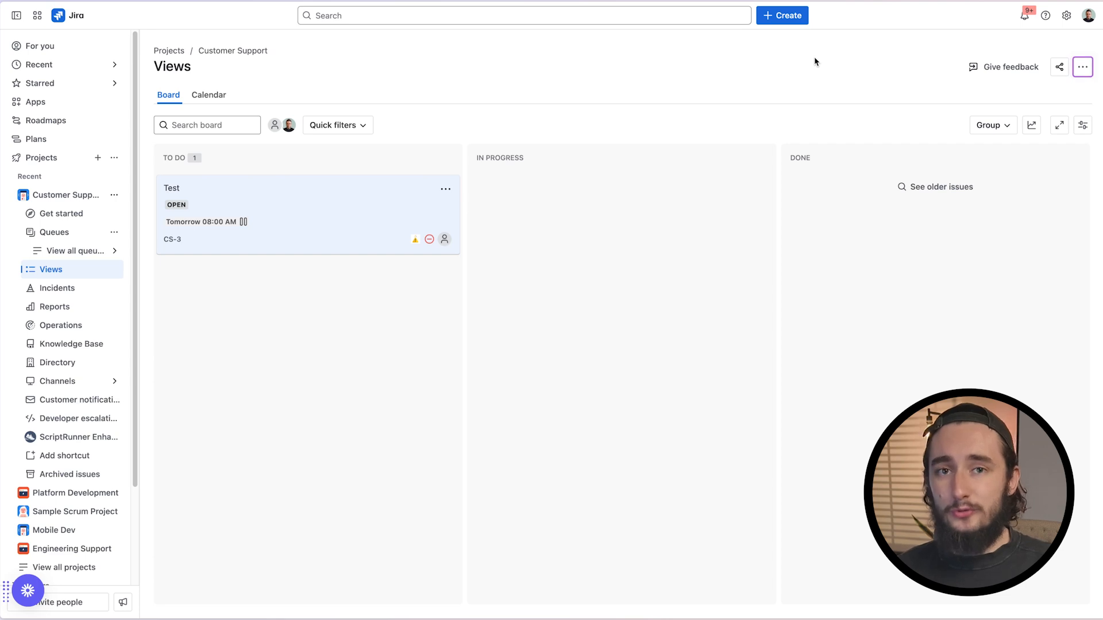
{"action": "left_click", "coordinate": [790, 23]}
{"action": "left_click", "coordinate": [497, 169]}
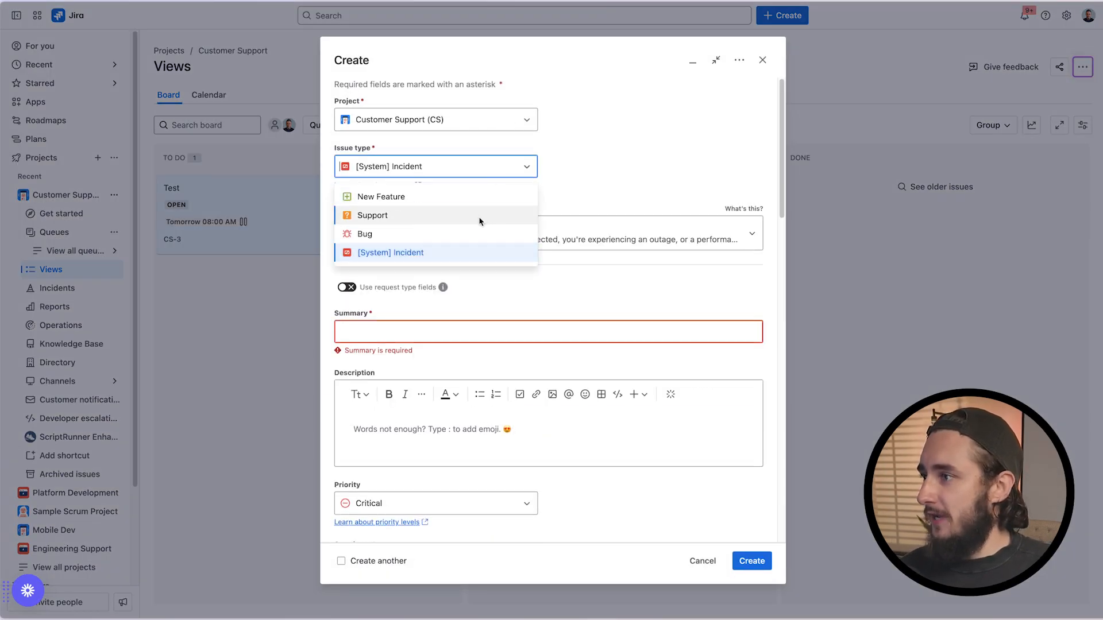
{"action": "left_click", "coordinate": [480, 219]}
{"action": "scroll", "coordinate": [585, 362], "scroll_direction": "down", "scroll_amount": 1}
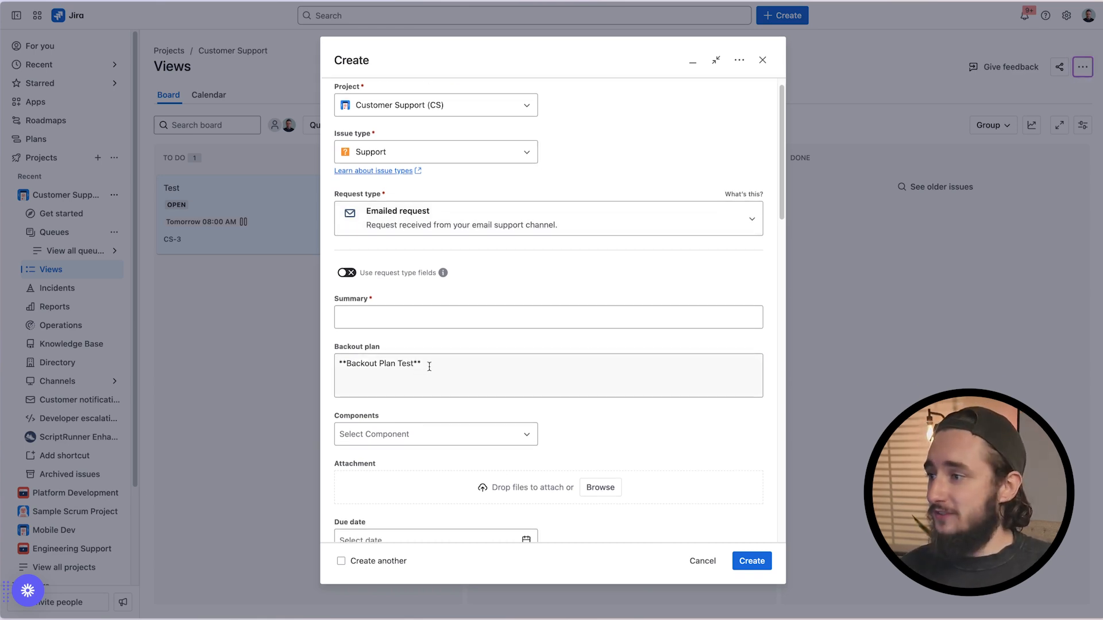
{"action": "left_click_drag", "start_coordinate": [429, 366], "coordinate": [338, 358]}
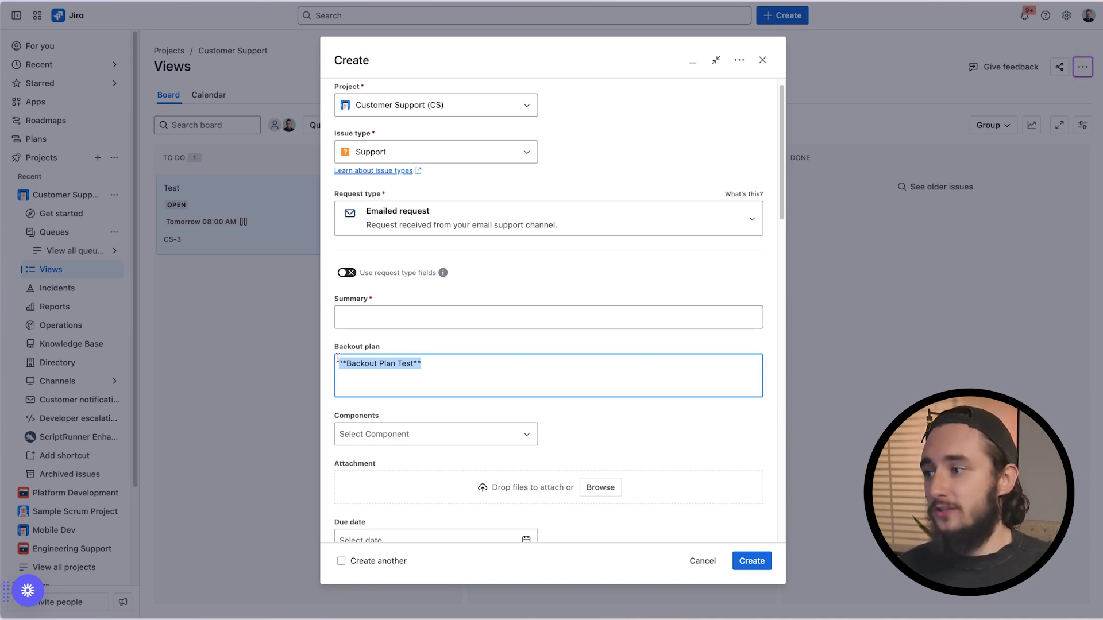
{"action": "left_click", "coordinate": [696, 558]}
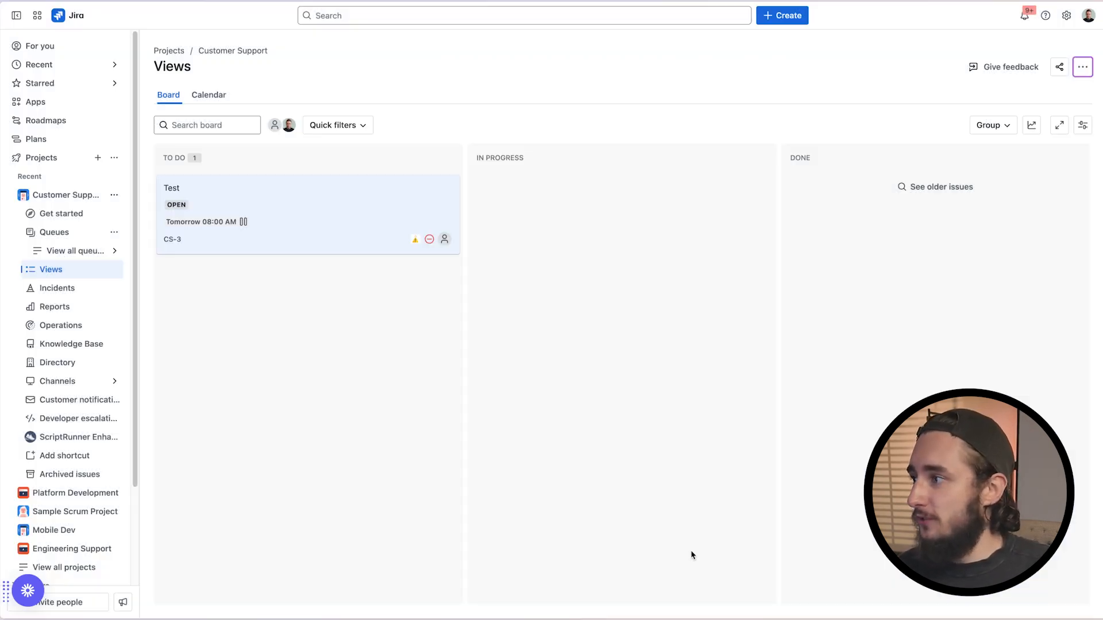
Step: Open the Customer Support project's field configuration for editing and search it for "backout plan"
{"action": "left_click", "coordinate": [114, 195]}
{"action": "left_click", "coordinate": [178, 269]}
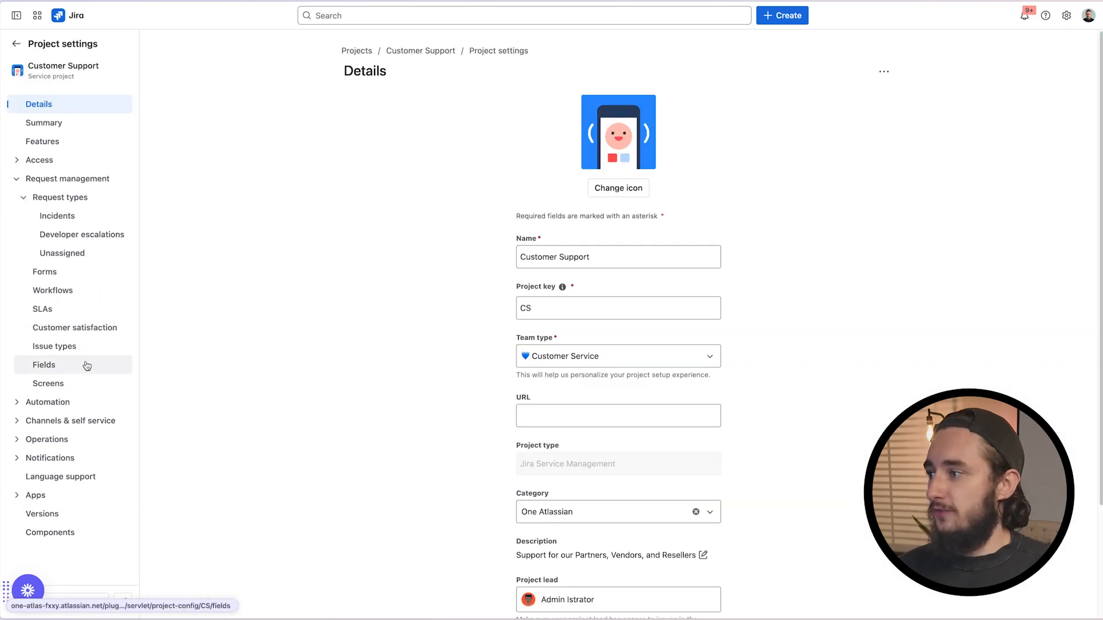
{"action": "left_click", "coordinate": [86, 366]}
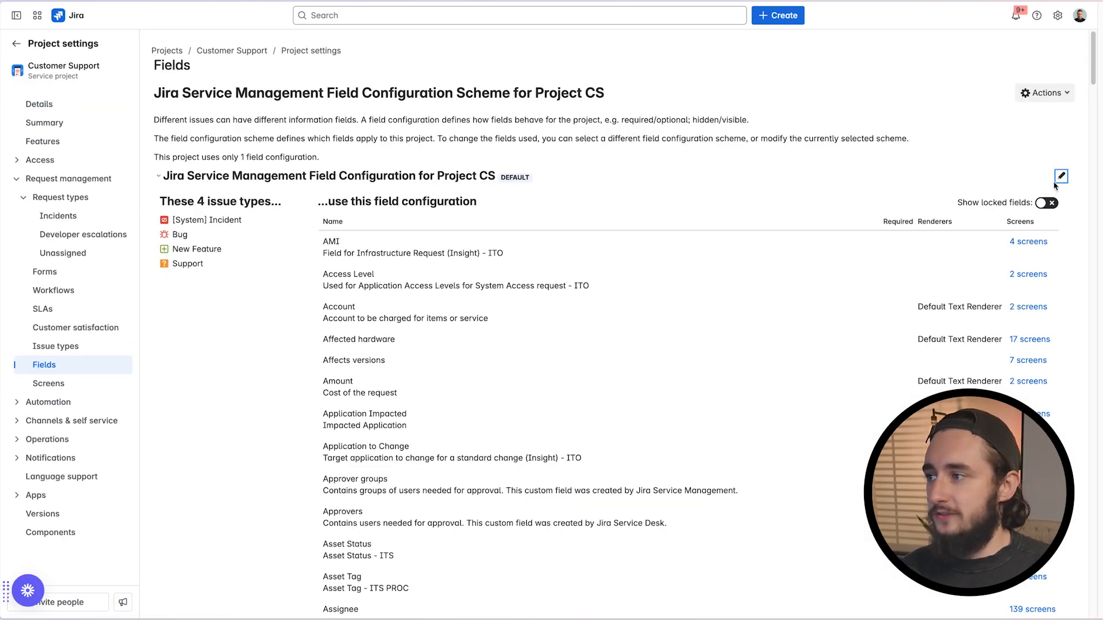
{"action": "left_click", "coordinate": [1059, 178]}
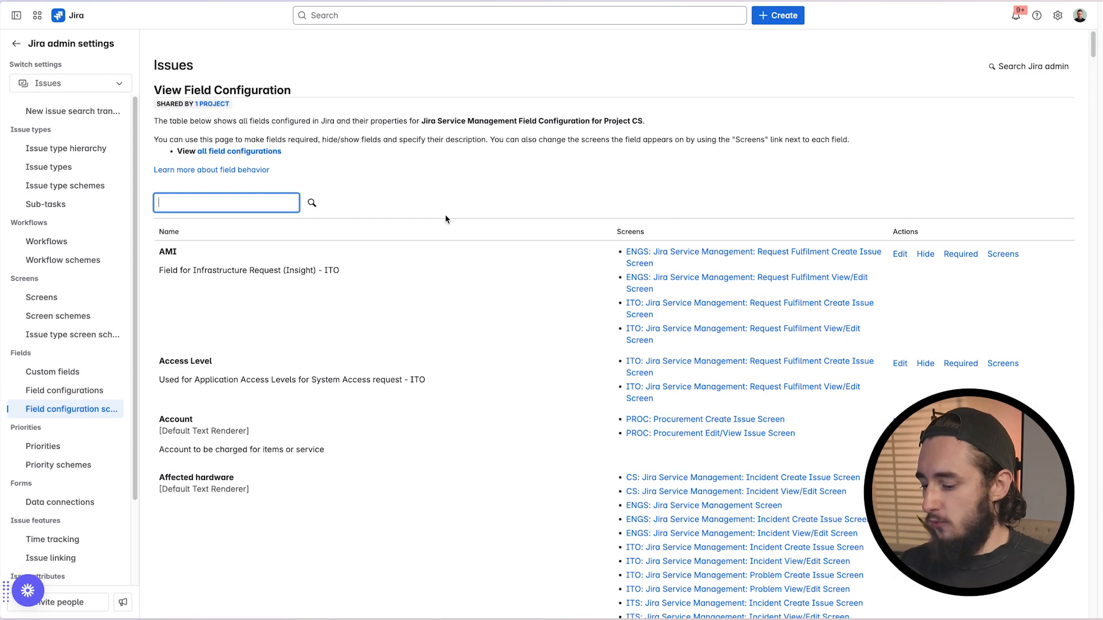
{"action": "type", "text": "backout plan"}
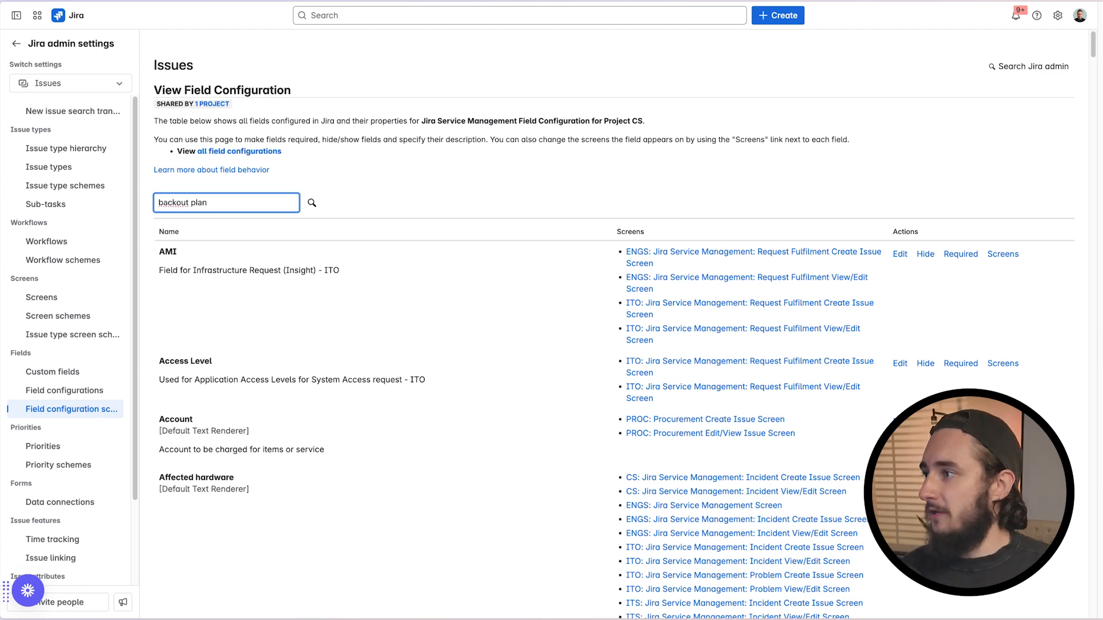
{"action": "left_click", "coordinate": [312, 203]}
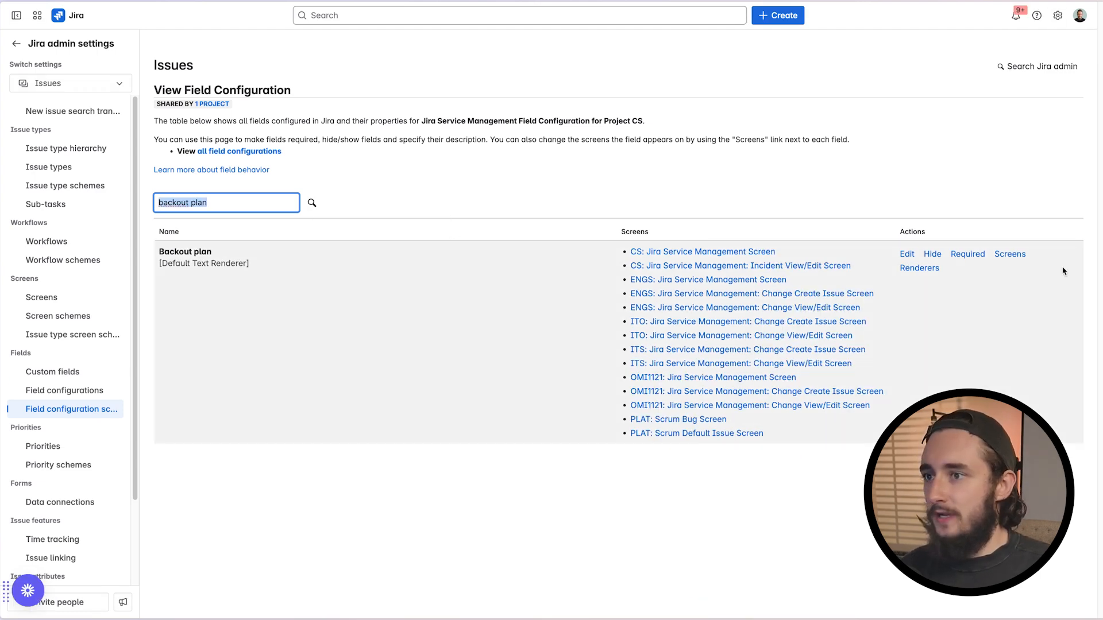
Step: Change the Backout plan field's active renderer to Wiki Style Renderer and save the update
{"action": "left_click", "coordinate": [919, 269]}
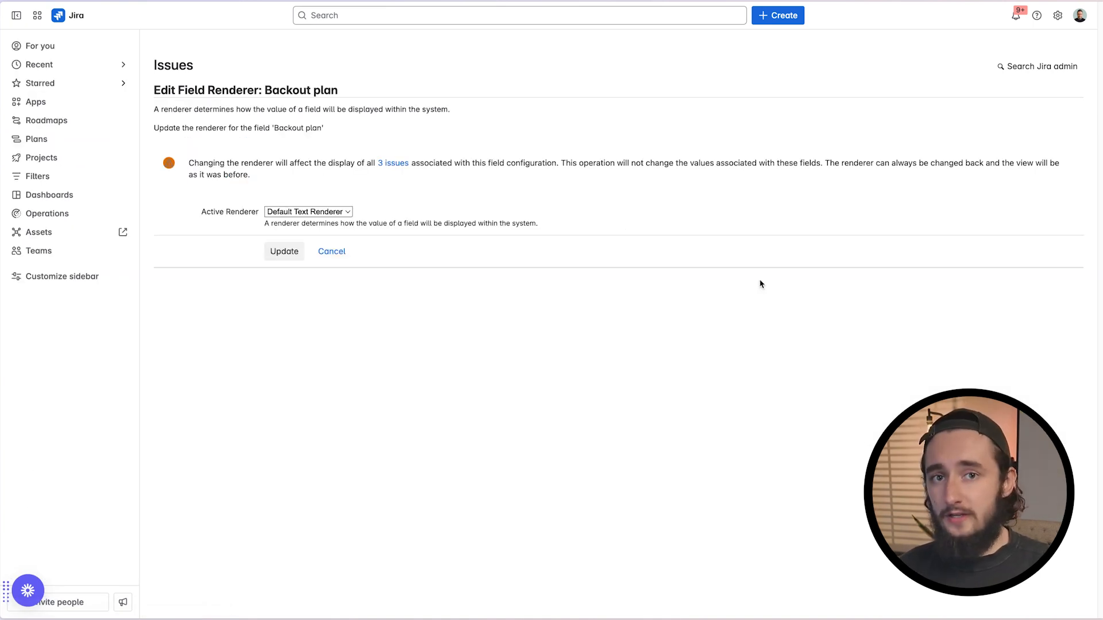
{"action": "left_click", "coordinate": [302, 213]}
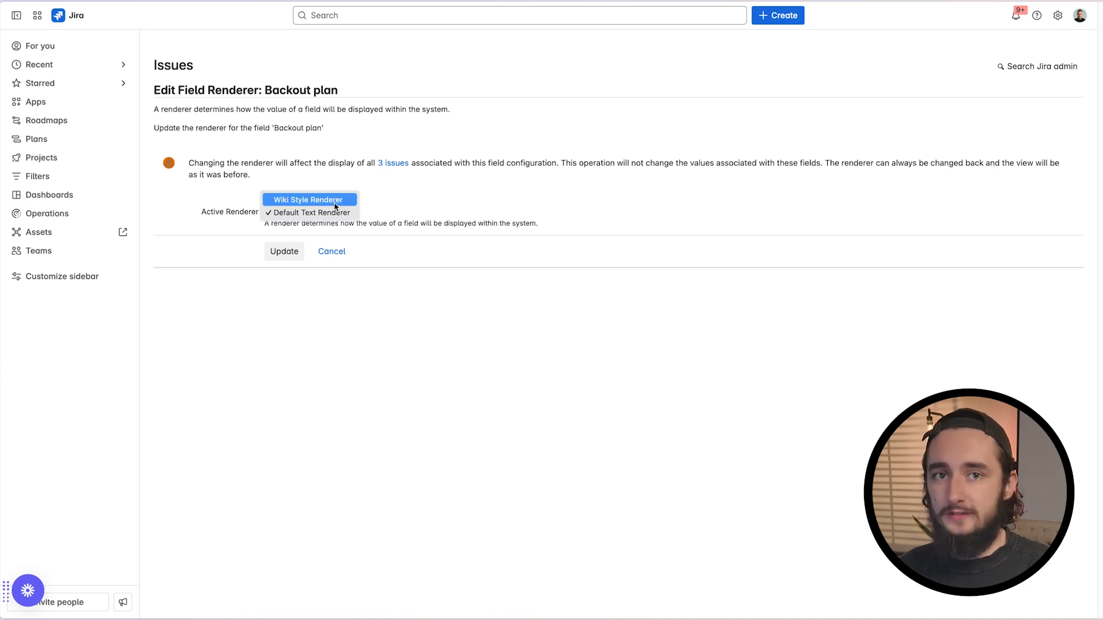
{"action": "left_click", "coordinate": [335, 202]}
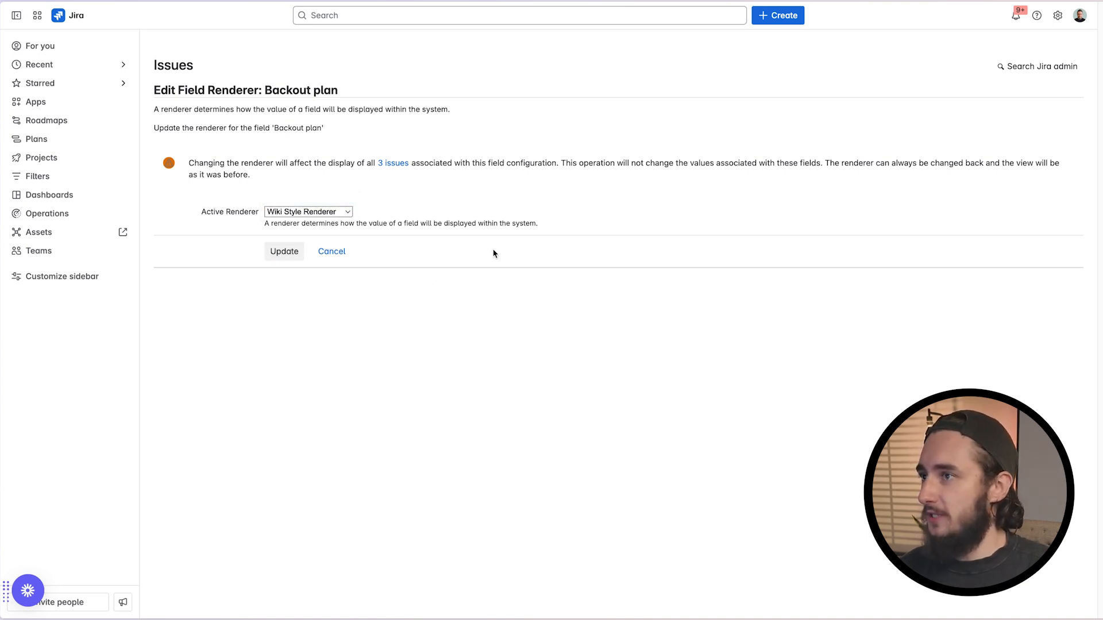
{"action": "left_click", "coordinate": [285, 251]}
{"action": "left_click", "coordinate": [233, 192]}
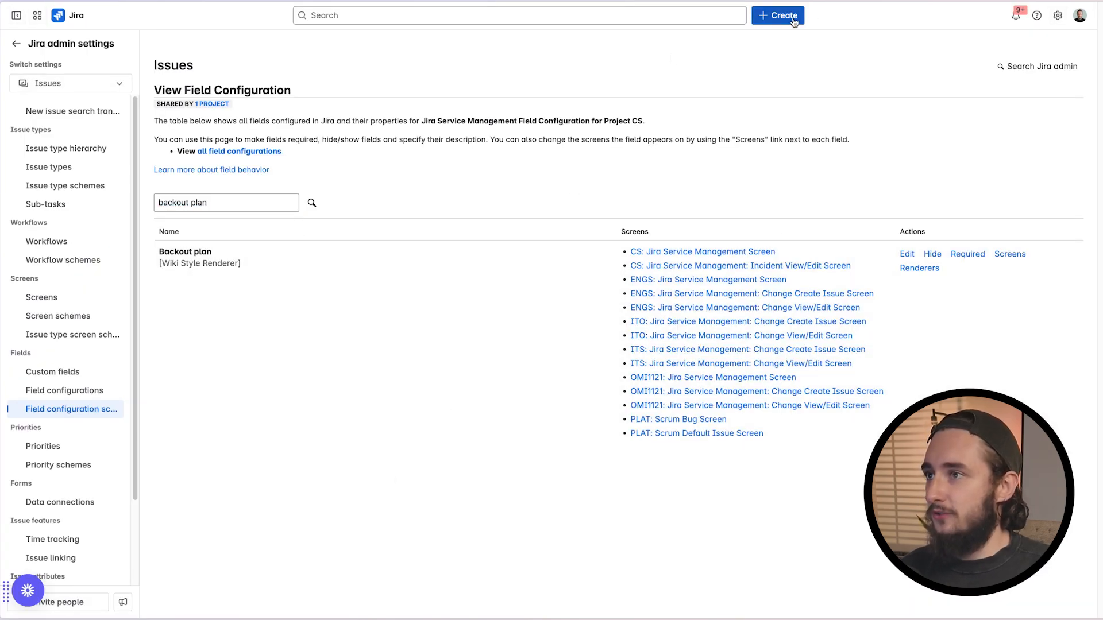
{"action": "left_click", "coordinate": [793, 21]}
{"action": "left_click", "coordinate": [512, 167]}
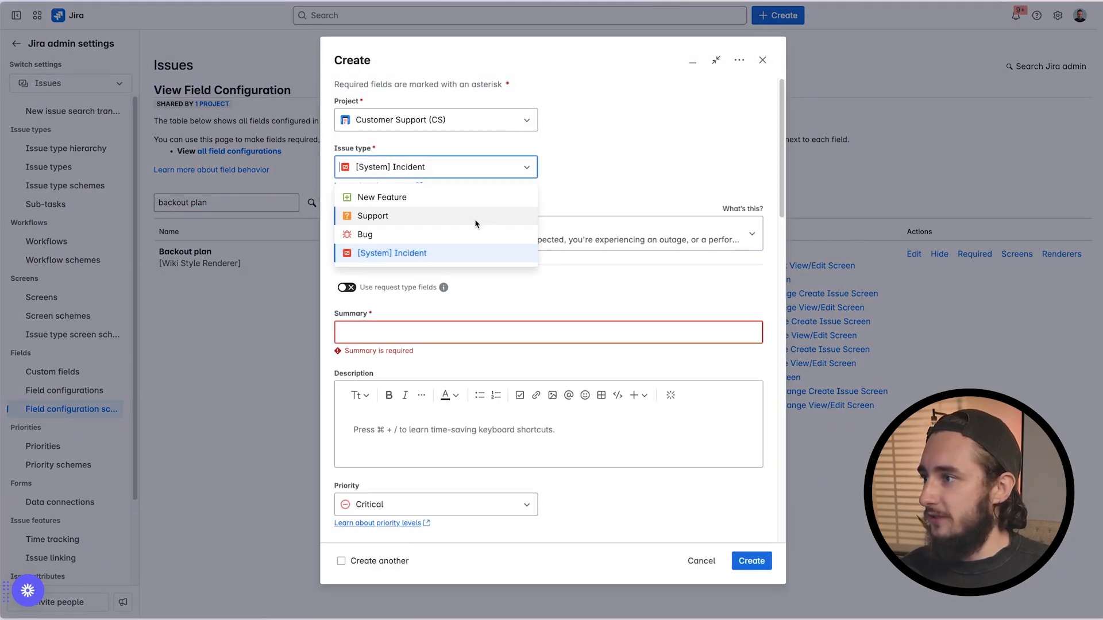
{"action": "left_click", "coordinate": [476, 216]}
{"action": "left_click", "coordinate": [763, 60]}
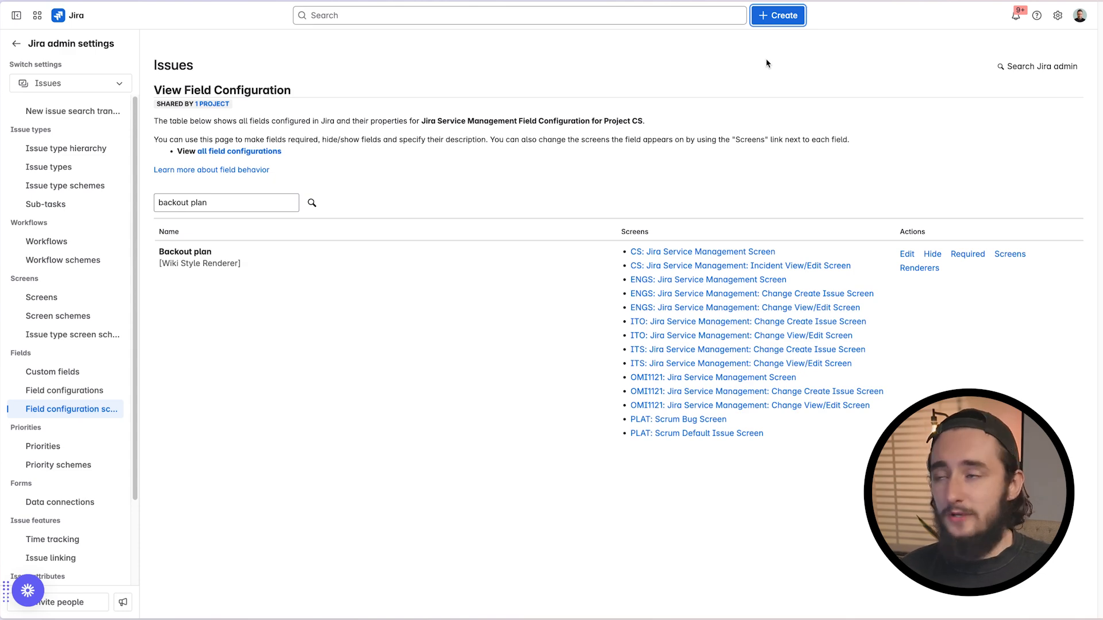
Step: Start a new Support issue in the Customer Support project and inspect the formatting of the prefilled Backout plan text
{"action": "left_click", "coordinate": [784, 17]}
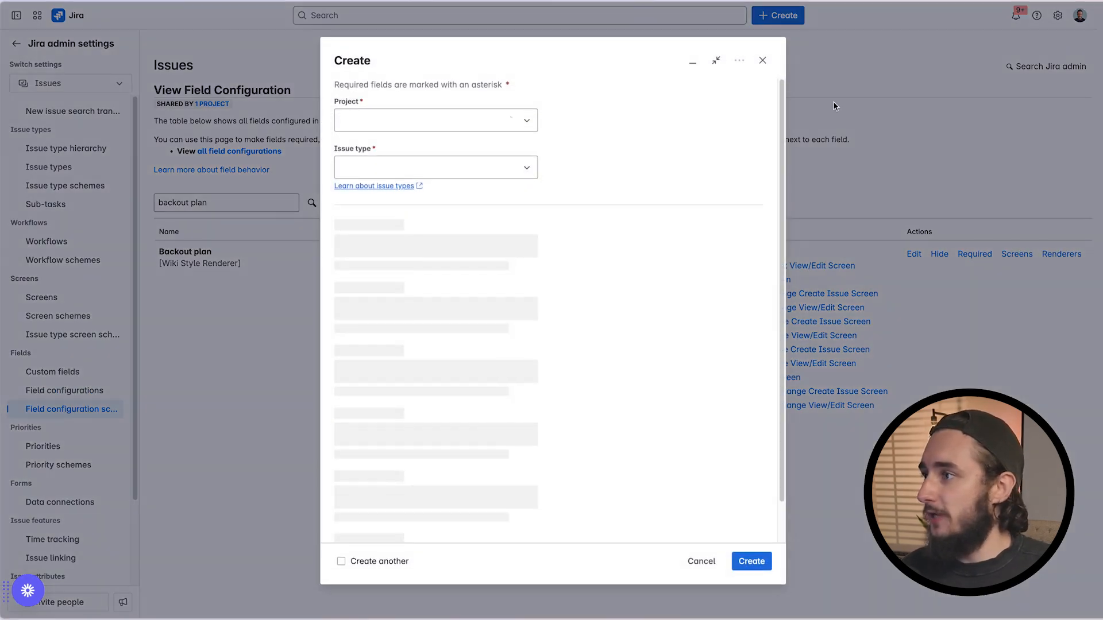
{"action": "left_click", "coordinate": [512, 166]}
{"action": "left_click", "coordinate": [649, 172]}
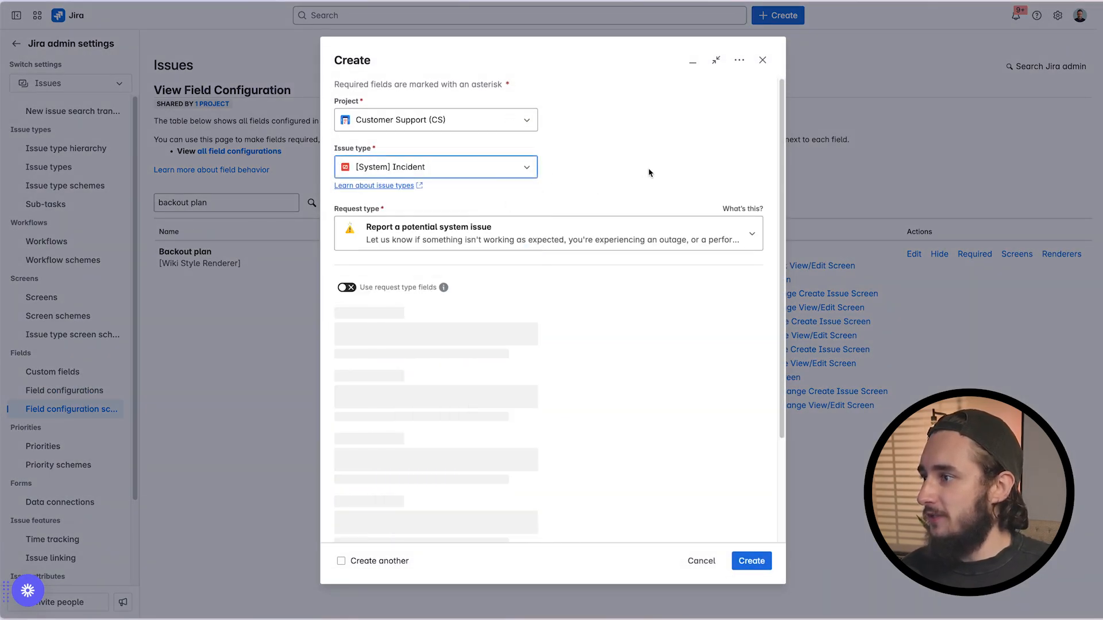
{"action": "scroll", "coordinate": [492, 336], "scroll_direction": "down", "scroll_amount": 1}
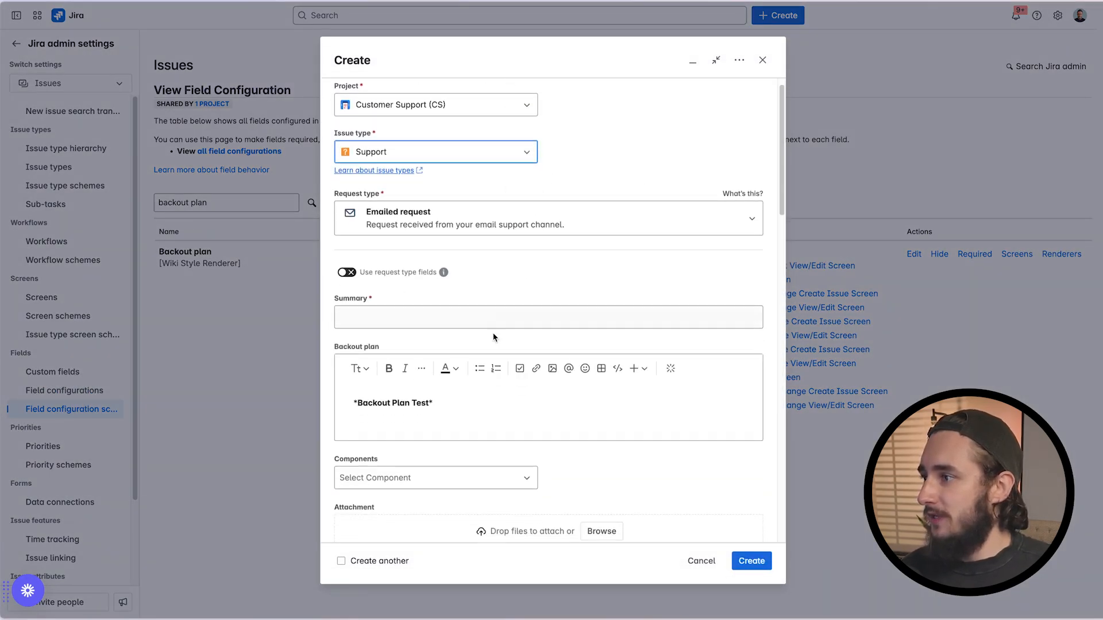
{"action": "left_click", "coordinate": [453, 383]}
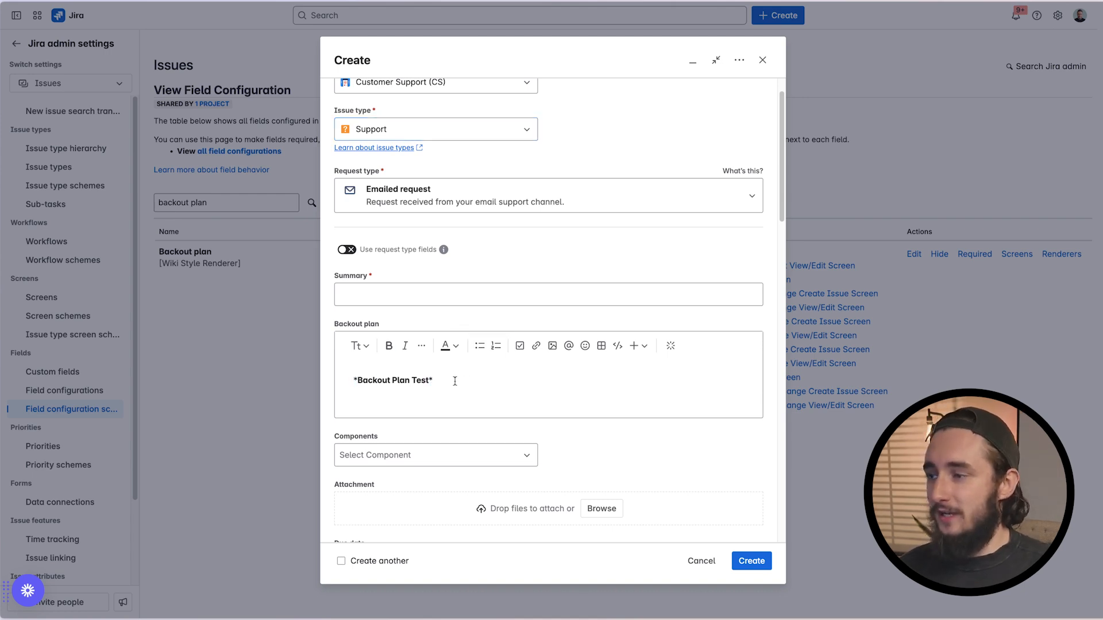
{"action": "left_click_drag", "start_coordinate": [431, 379], "coordinate": [342, 384]}
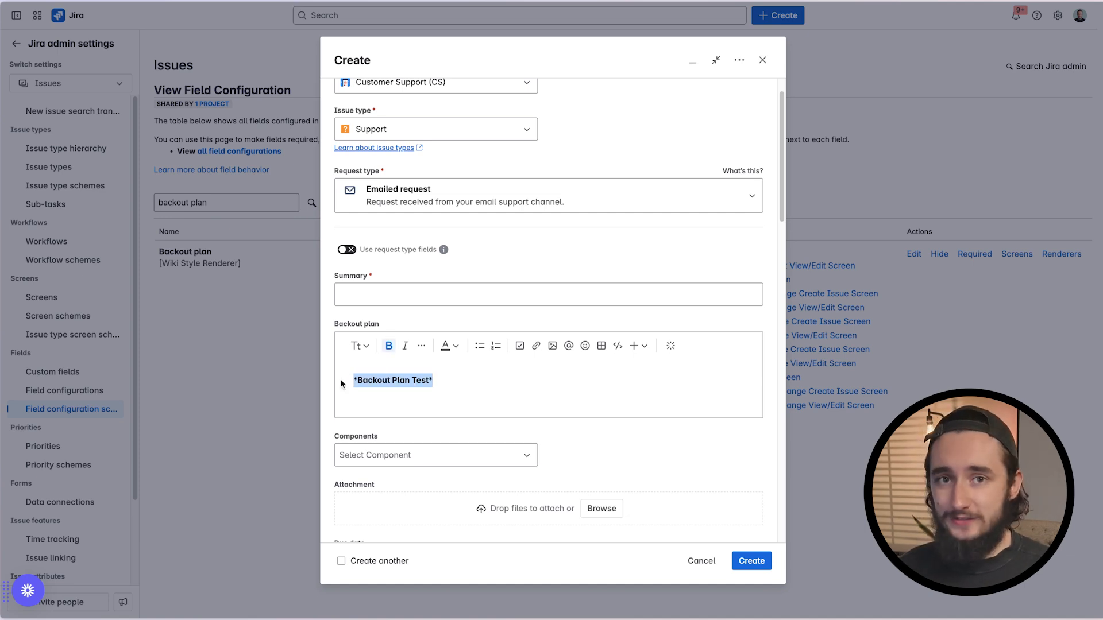
{"action": "left_click", "coordinate": [450, 386]}
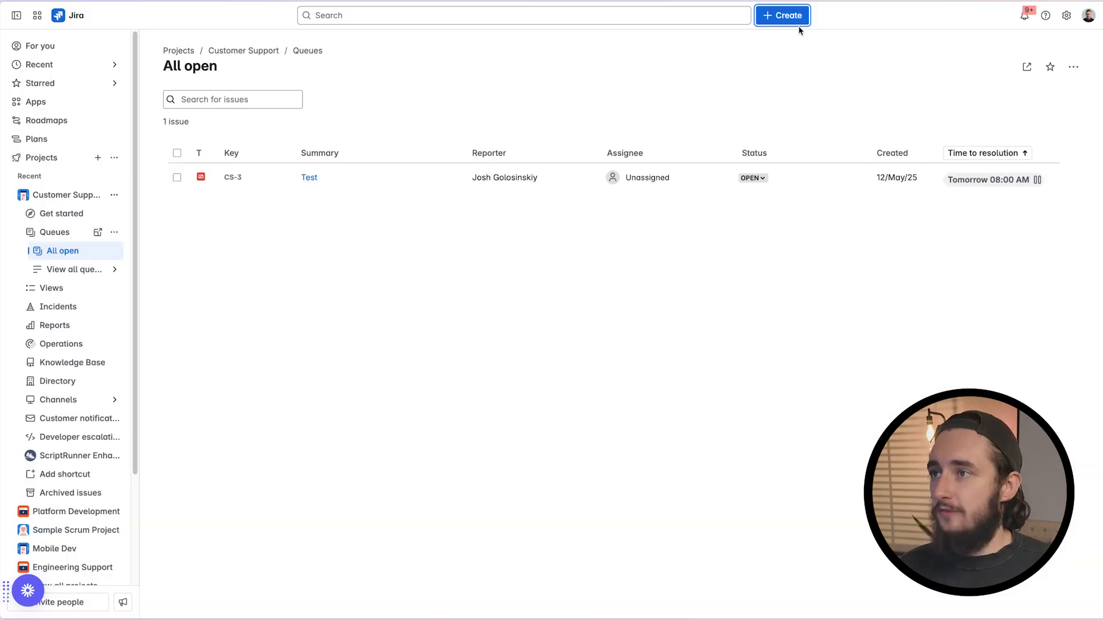
Step: Compare the Backout plan and Description fields in a new Support issue form, then close it without creating the issue
{"action": "left_click", "coordinate": [781, 14]}
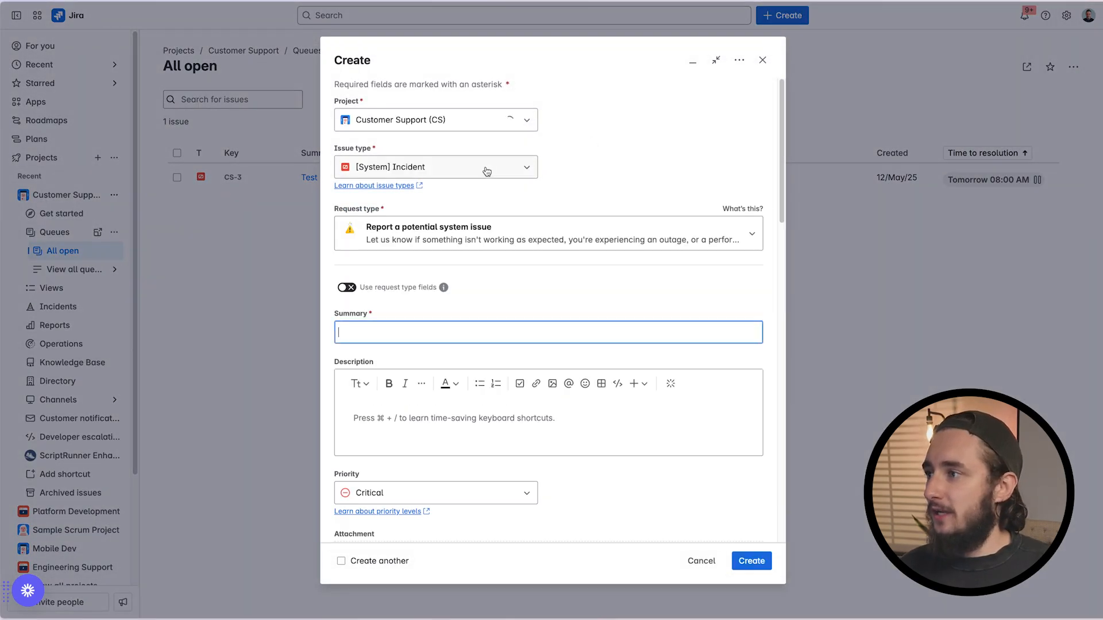
{"action": "left_click", "coordinate": [487, 171]}
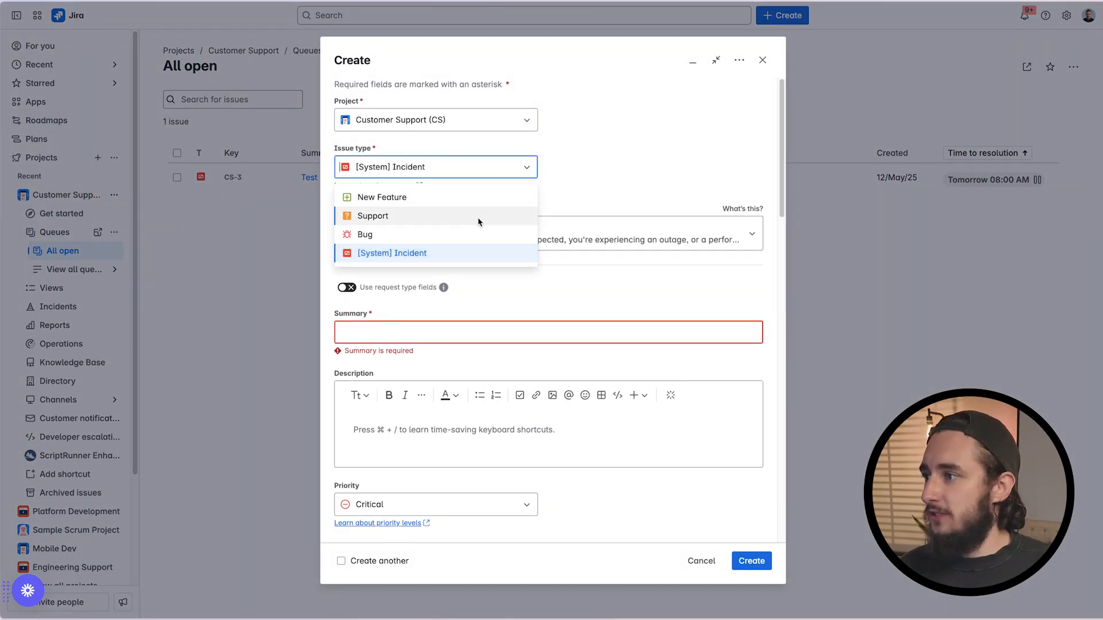
{"action": "left_click", "coordinate": [480, 217]}
{"action": "scroll", "coordinate": [664, 326], "scroll_direction": "down", "scroll_amount": 4}
{"action": "scroll", "coordinate": [664, 326], "scroll_direction": "up", "scroll_amount": 2}
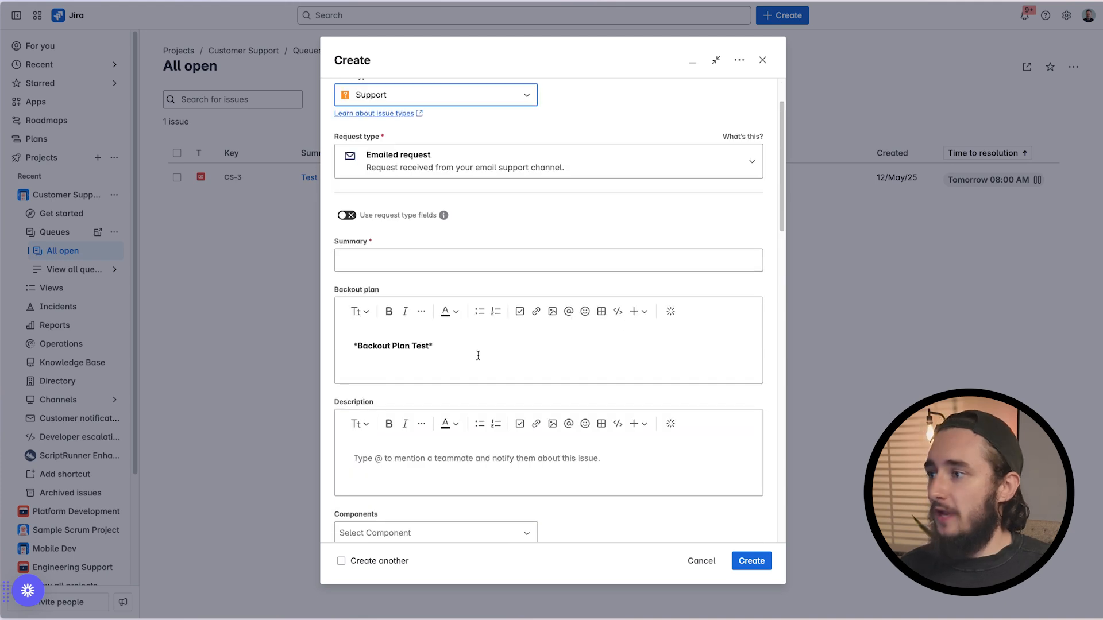
{"action": "scroll", "coordinate": [474, 369], "scroll_direction": "down", "scroll_amount": 2}
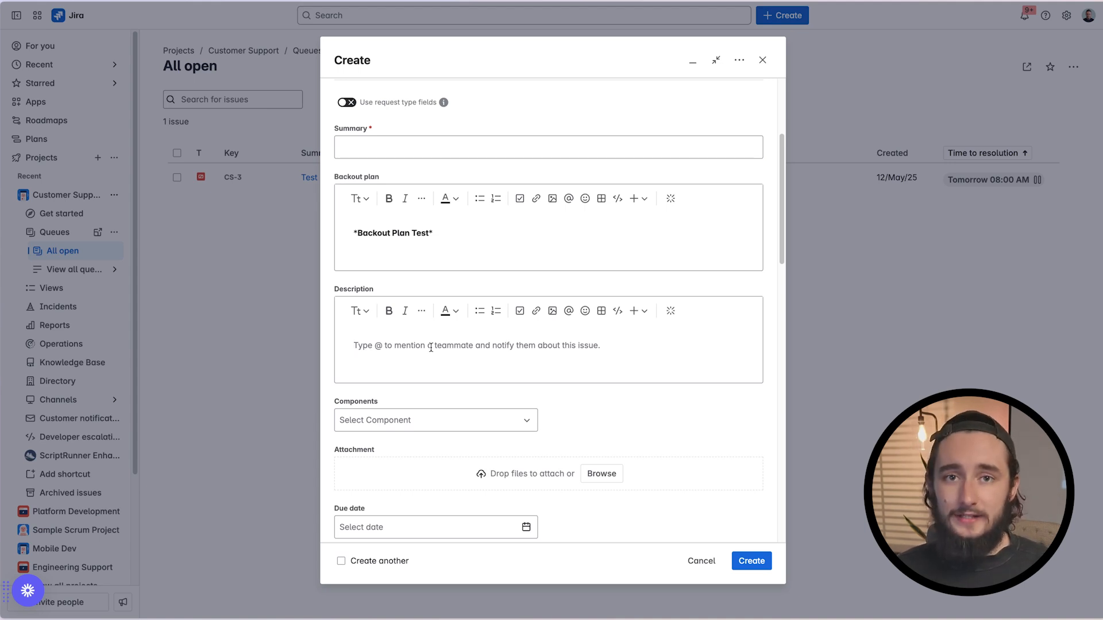
{"action": "scroll", "coordinate": [442, 333], "scroll_direction": "up", "scroll_amount": 2}
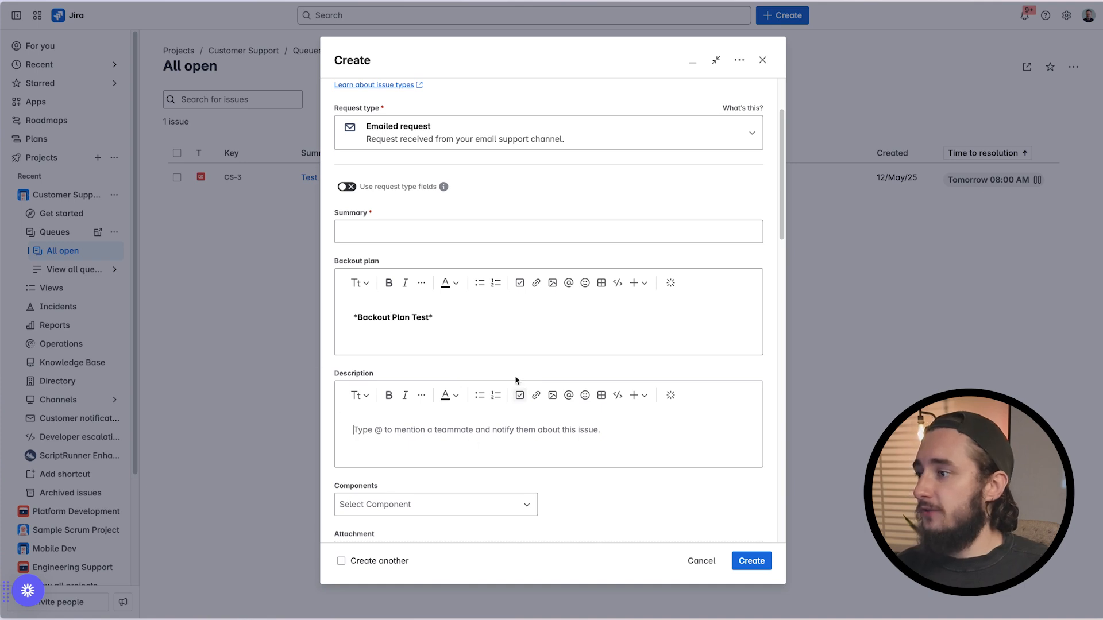
{"action": "left_click", "coordinate": [762, 60]}
Step: Open the Customer Support project's default screen scheme from its settings and copy the name of the screen it uses
{"action": "left_click", "coordinate": [114, 195]}
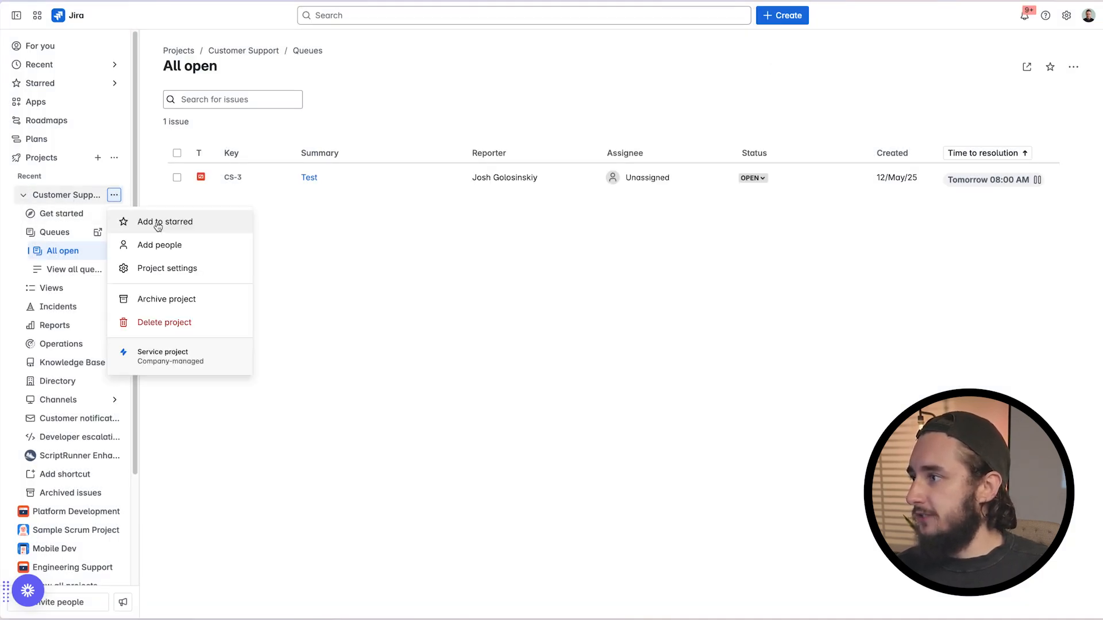
{"action": "left_click", "coordinate": [199, 268]}
{"action": "left_click", "coordinate": [89, 382]}
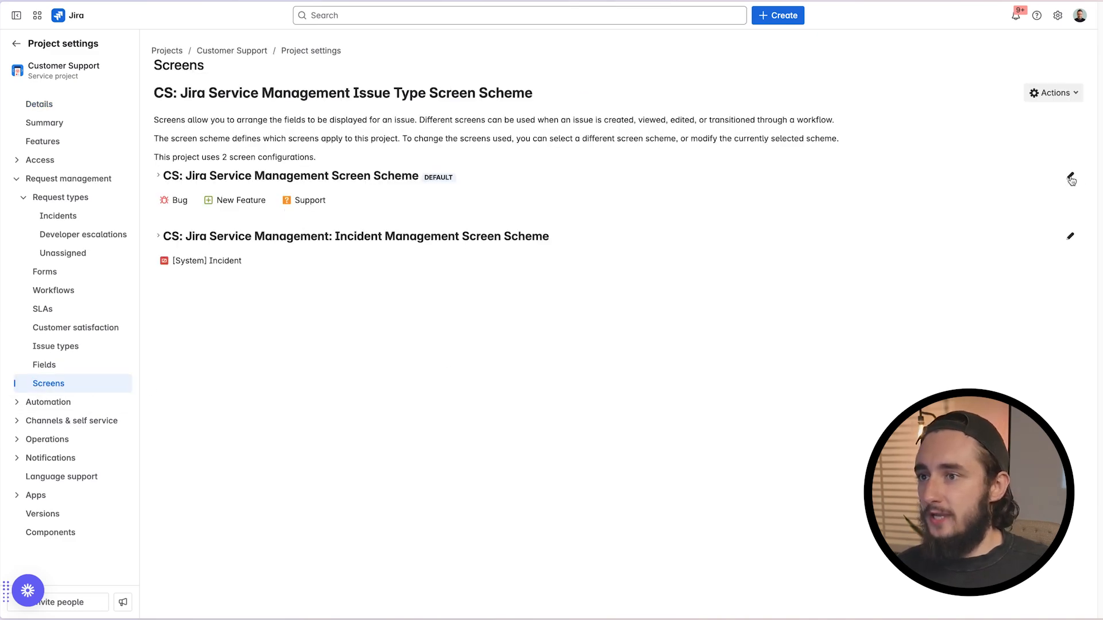
{"action": "left_click", "coordinate": [1071, 178]}
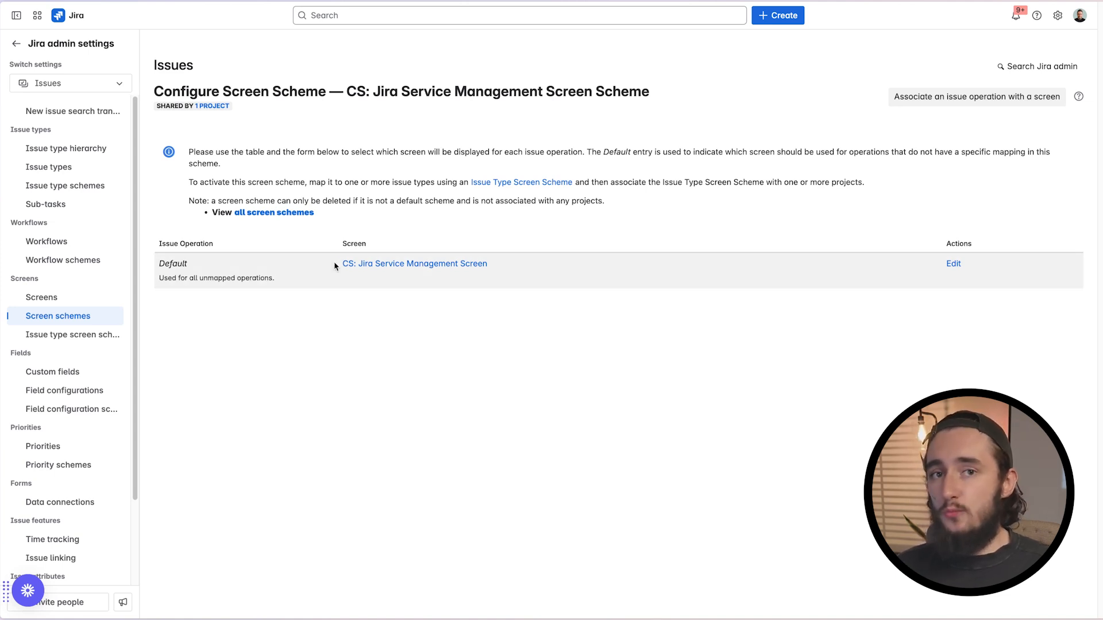
{"action": "left_click_drag", "start_coordinate": [487, 264], "coordinate": [342, 264]}
{"action": "key", "text": "super+c"}
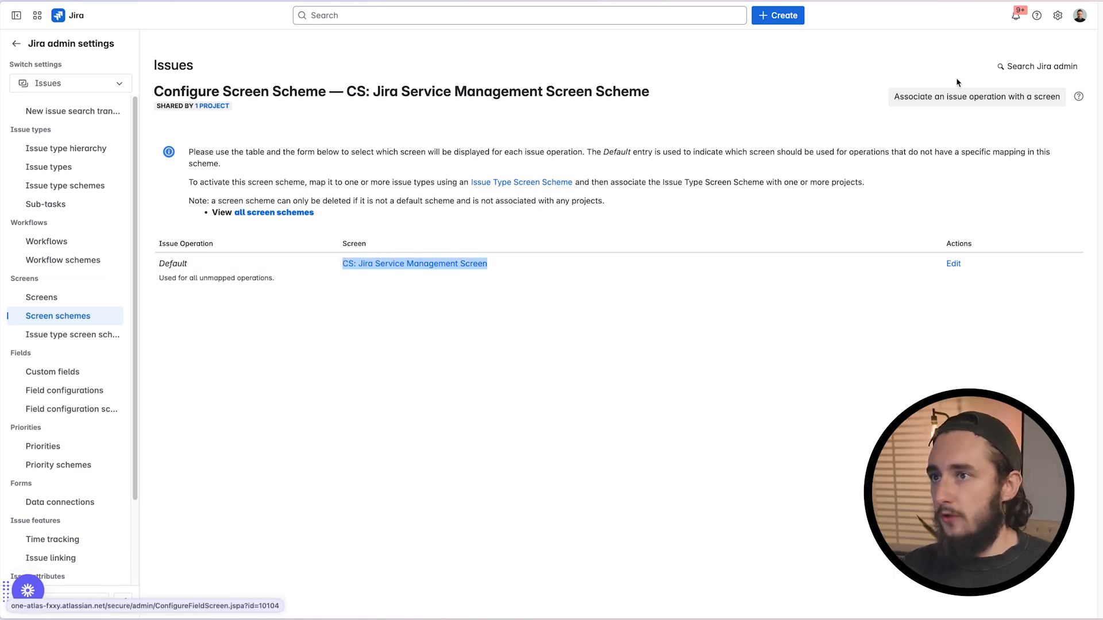
Step: Open the issue screens list in a separate browser tab and filter it for "CS: Jira Service Management Screen"
{"action": "left_click", "coordinate": [1057, 16]}
{"action": "left_click", "coordinate": [1057, 15]}
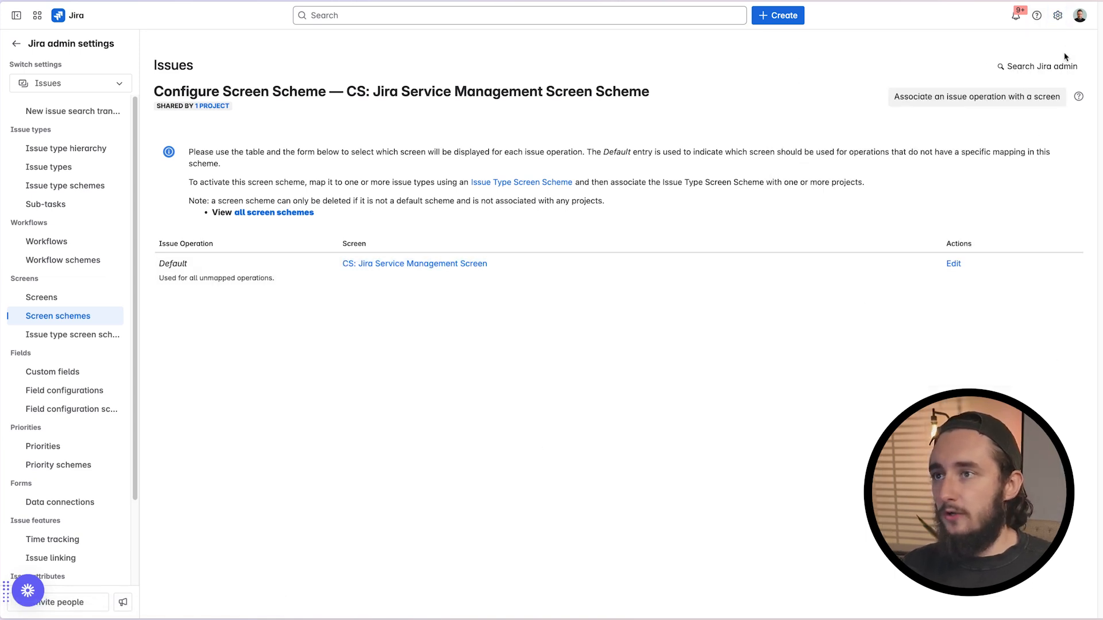
{"action": "left_click", "coordinate": [1057, 18]}
{"action": "left_click", "coordinate": [881, 234], "text": "super"}
{"action": "left_click", "coordinate": [41, 297]}
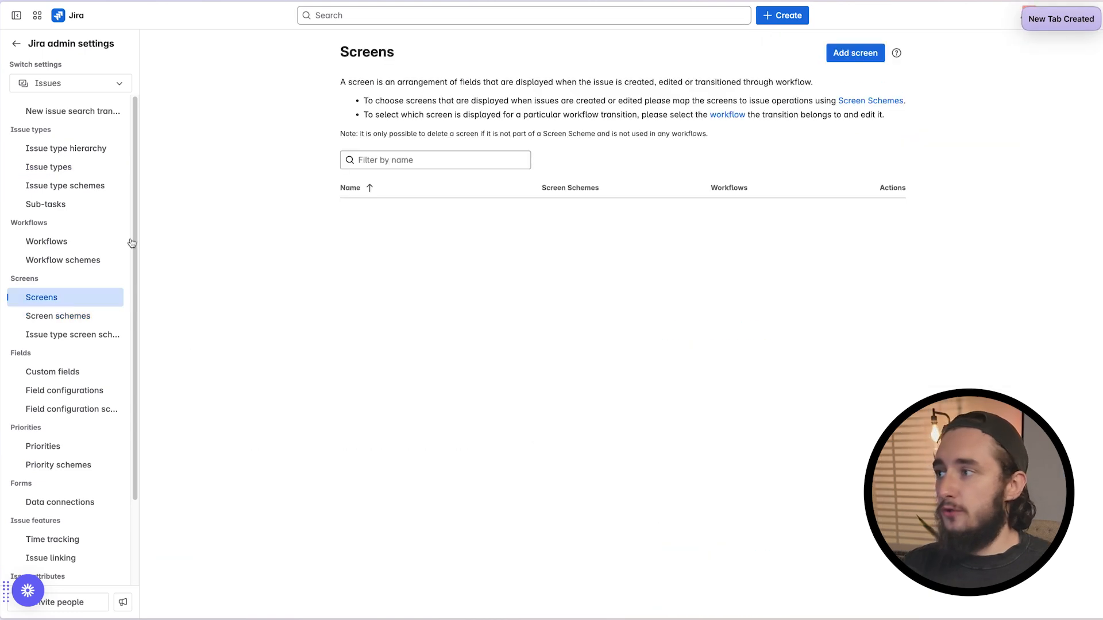
{"action": "left_click", "coordinate": [379, 161]}
{"action": "key", "text": "super+v"}
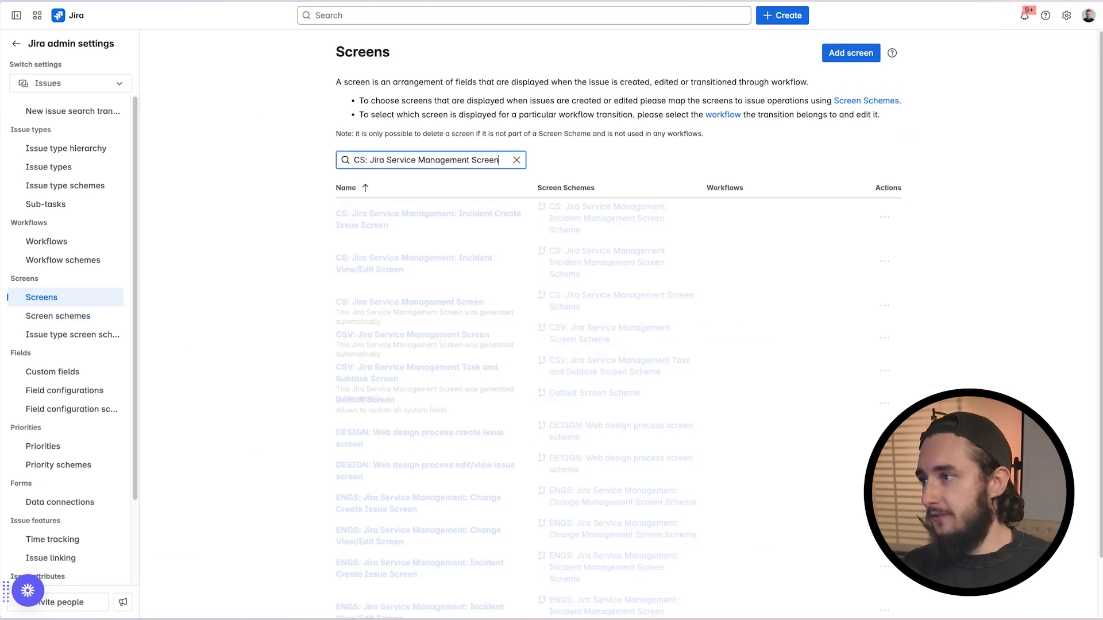
Step: Copy the CS: Jira Service Management Screen and name the copy "CS: Jira Service Management Create Screen"
{"action": "left_click", "coordinate": [888, 217]}
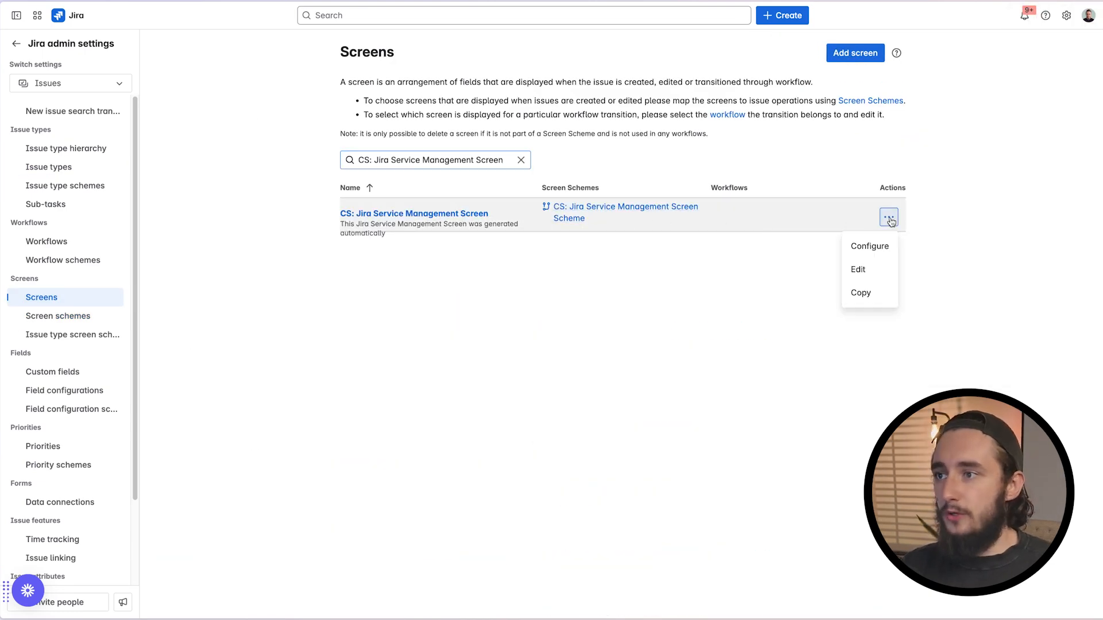
{"action": "left_click", "coordinate": [873, 292]}
{"action": "left_click_drag", "start_coordinate": [294, 129], "coordinate": [253, 129]}
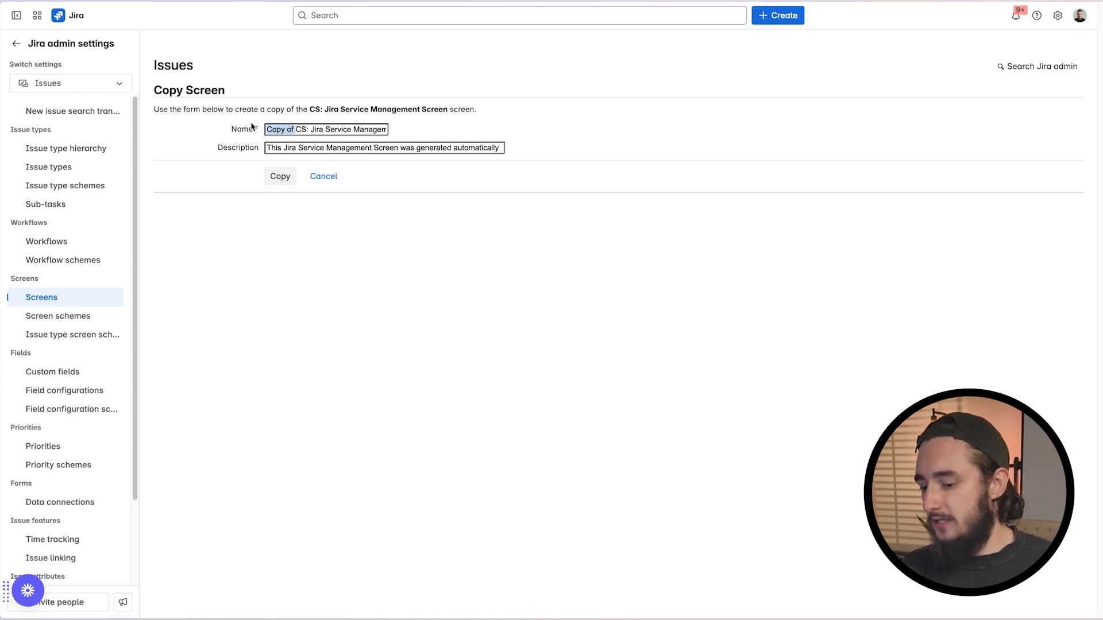
{"action": "key", "text": "BackSpace"}
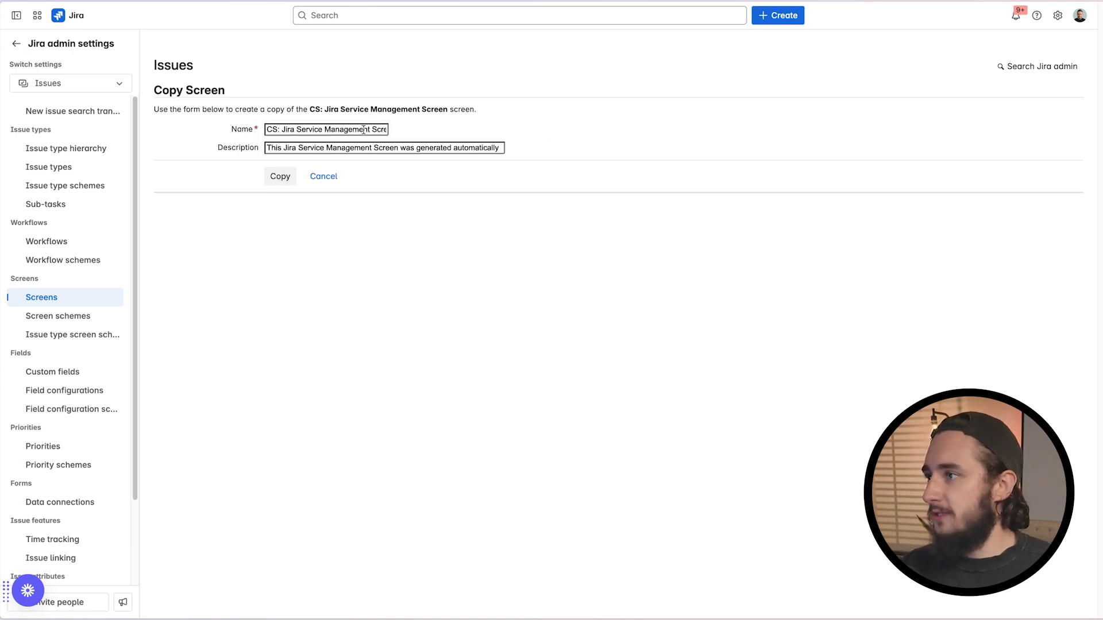
{"action": "left_click", "coordinate": [372, 129]}
{"action": "type", "text": "C"}
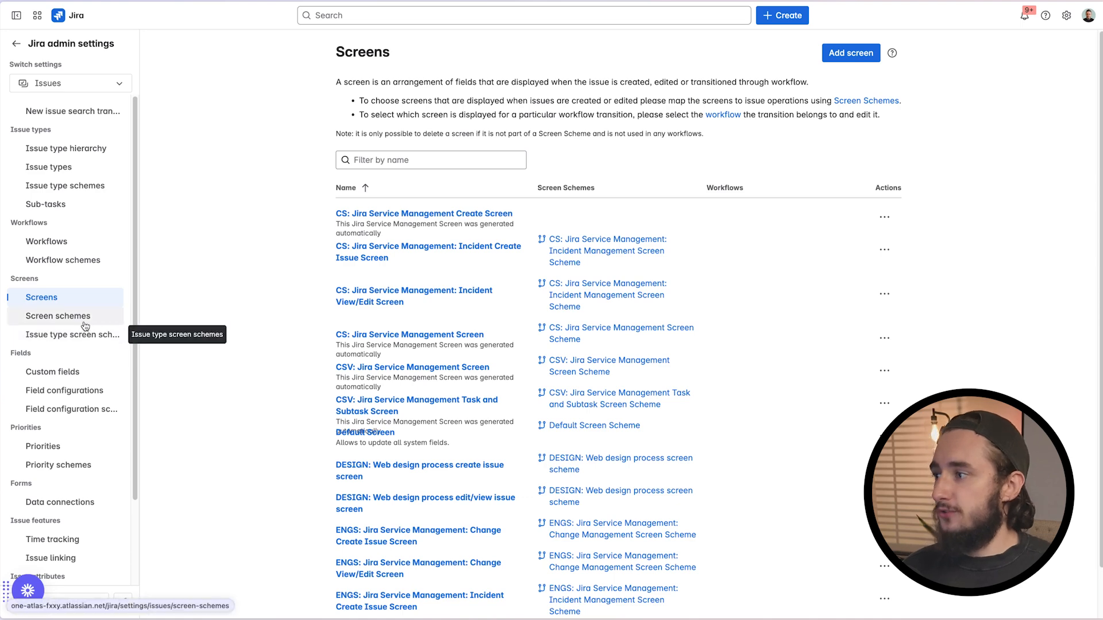
Step: Find the "CS: Jira Service Management Screen Scheme" in the screen schemes list and open its configuration
{"action": "left_click", "coordinate": [83, 322]}
{"action": "left_click", "coordinate": [309, 228]}
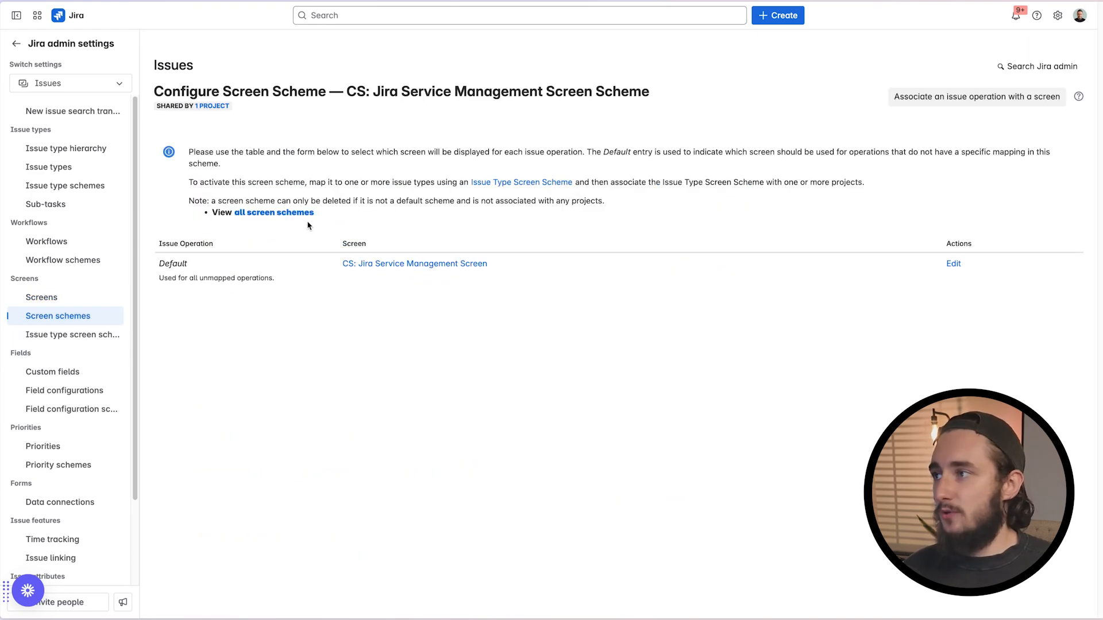
{"action": "left_click_drag", "start_coordinate": [348, 90], "coordinate": [665, 90]}
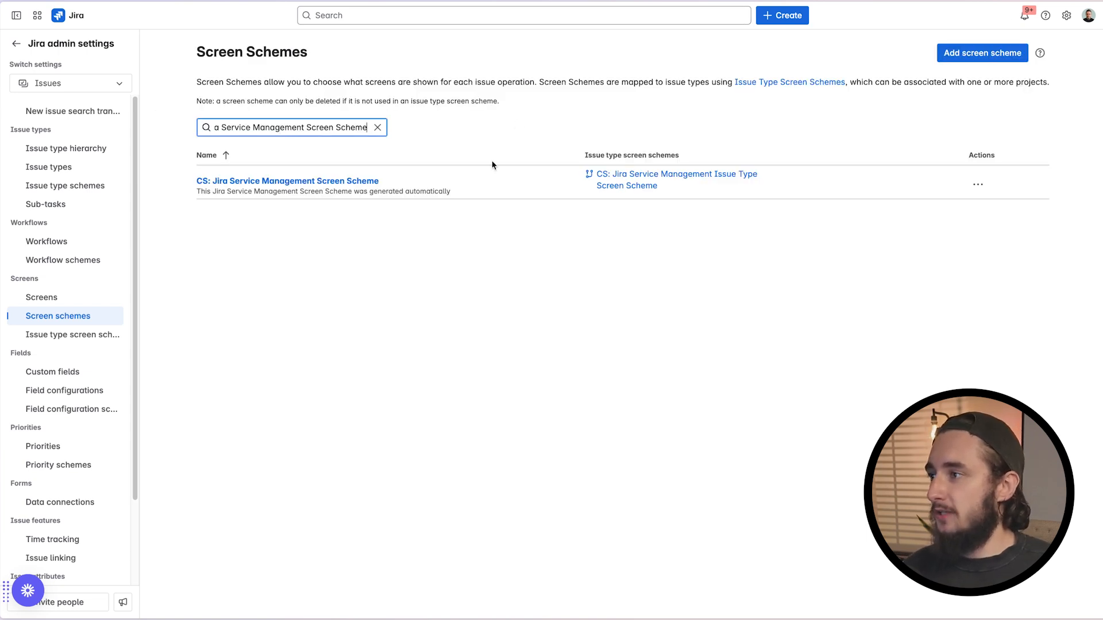
{"action": "left_click", "coordinate": [979, 185]}
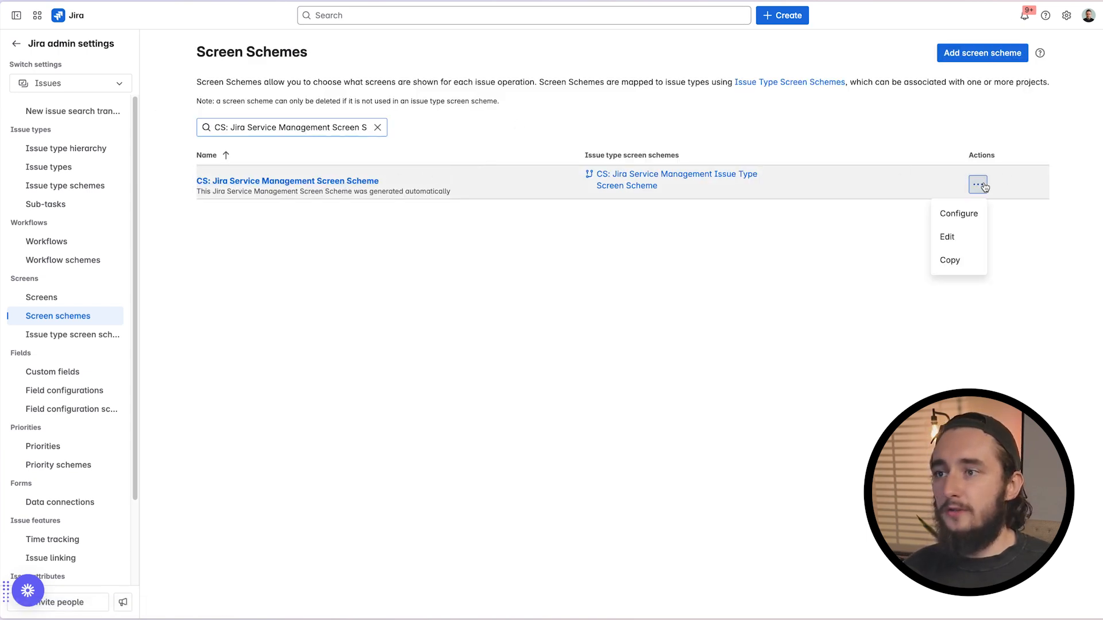
{"action": "left_click", "coordinate": [970, 214]}
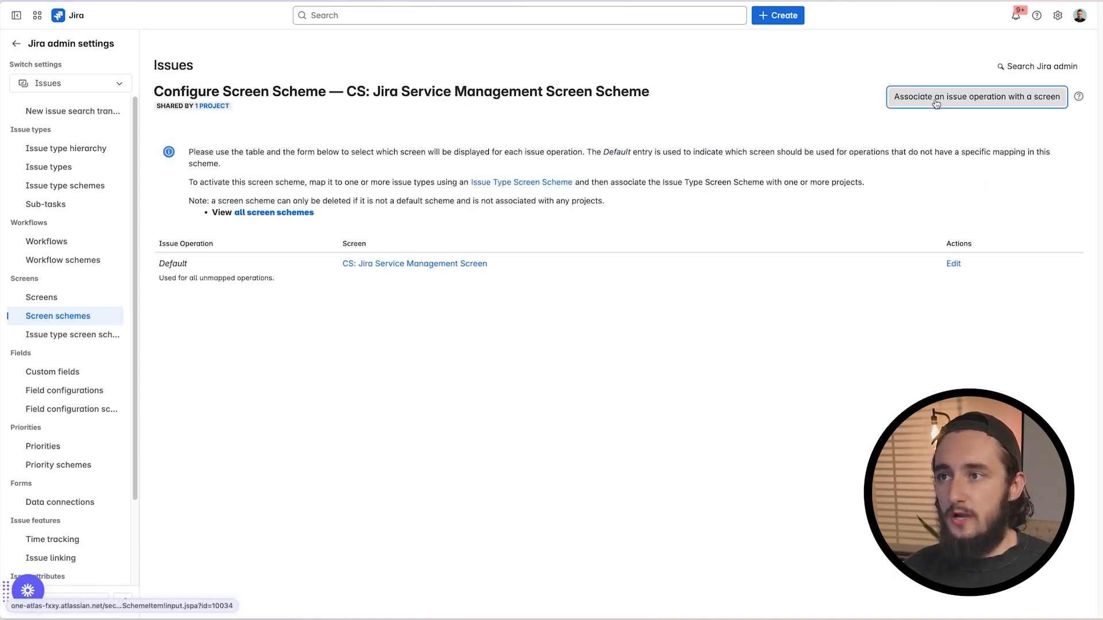
Step: Associate the Create issue operation with the "CS: Jira Service Management Create Screen" in the screen scheme
{"action": "left_click", "coordinate": [936, 103]}
{"action": "left_click", "coordinate": [506, 292]}
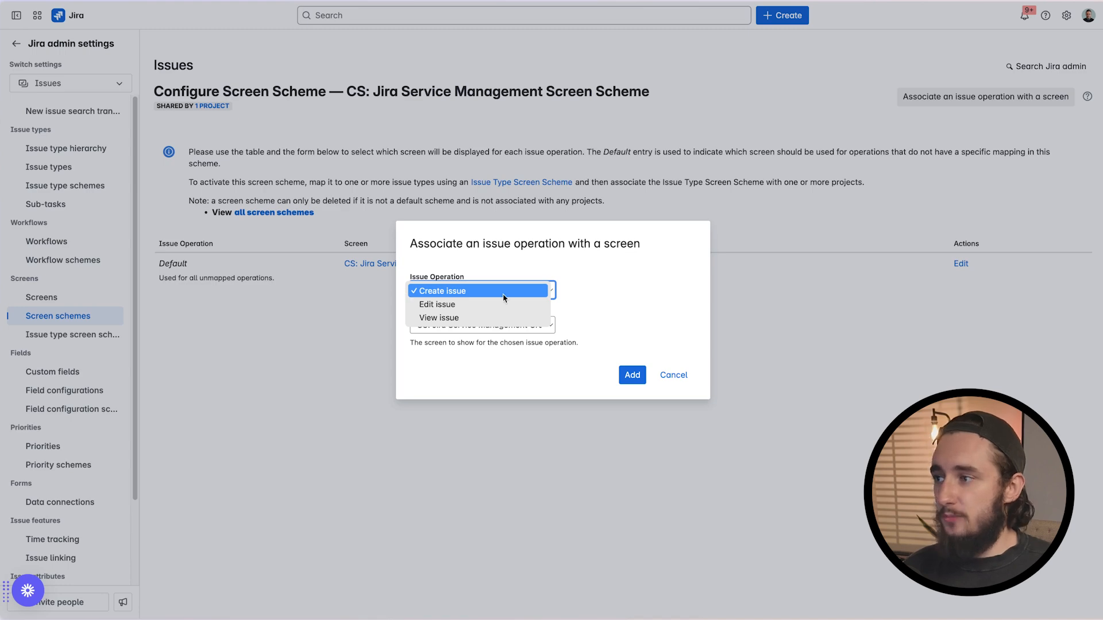
{"action": "left_click", "coordinate": [503, 293]}
{"action": "left_click", "coordinate": [436, 327]}
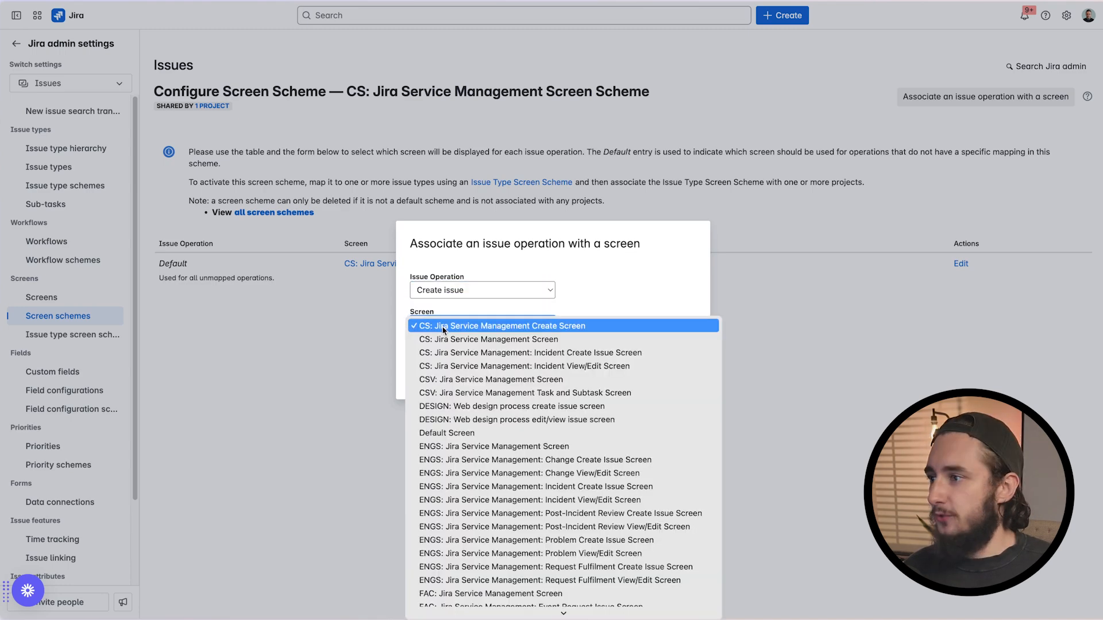
{"action": "left_click", "coordinate": [540, 334]}
{"action": "left_click", "coordinate": [562, 374]}
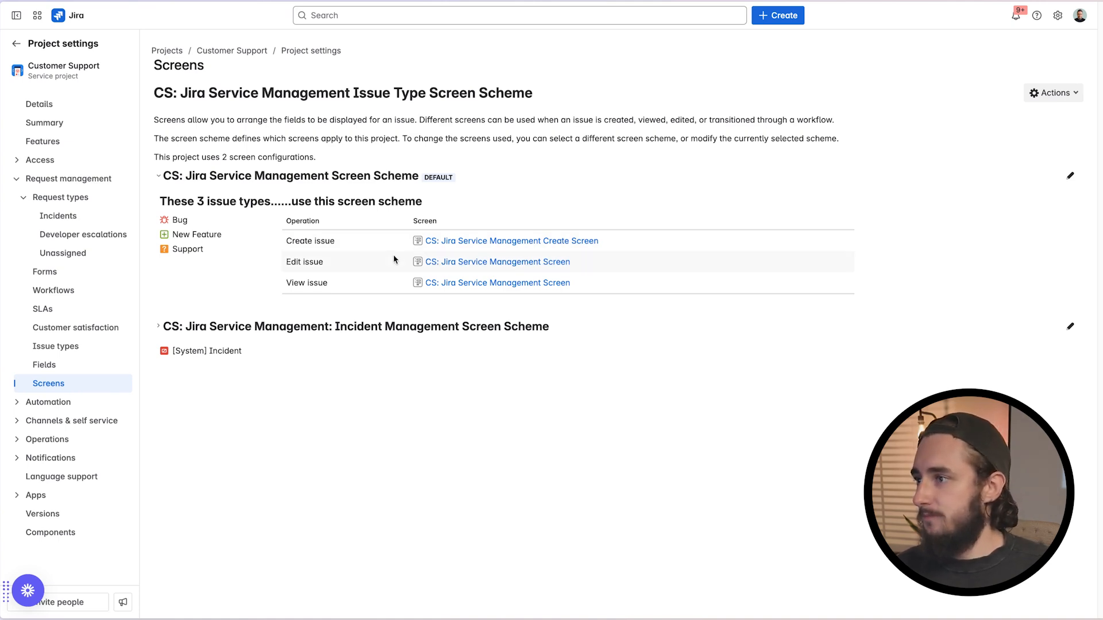
Step: Remove the Description field from the project's Create issue screen and open the screen used for editing issues
{"action": "left_click", "coordinate": [471, 243]}
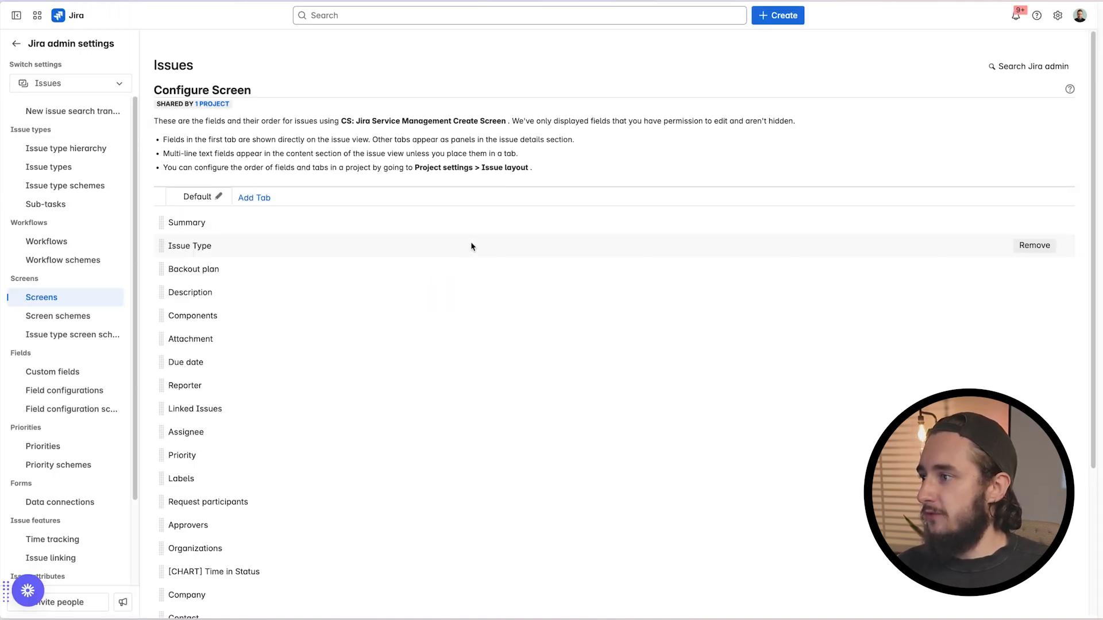
{"action": "left_click", "coordinate": [1033, 296]}
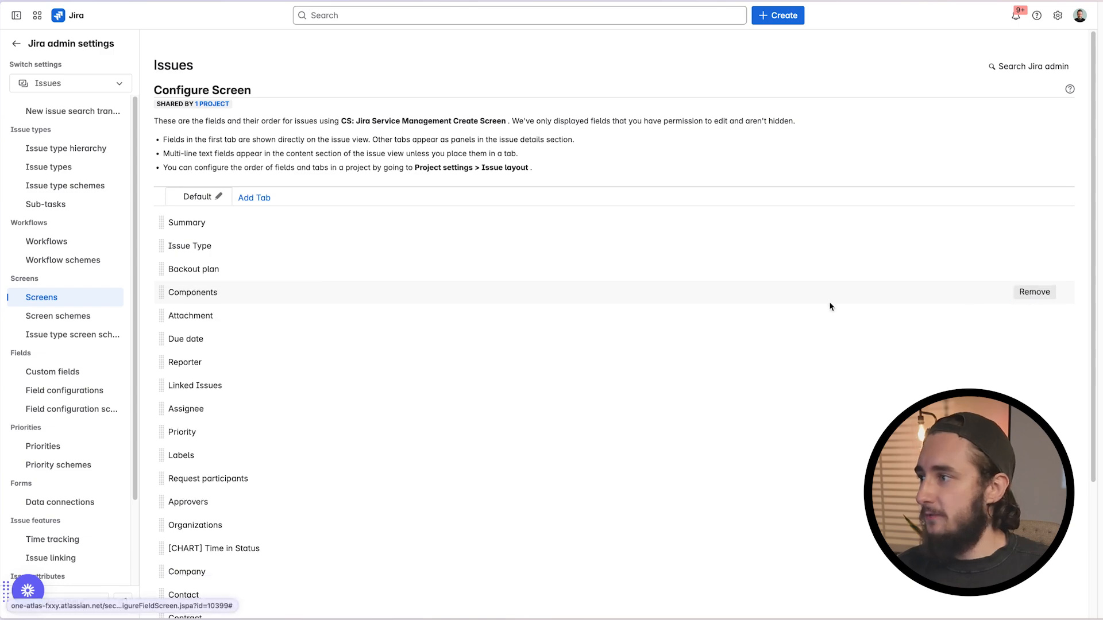
{"action": "key", "text": "alt+Left"}
{"action": "left_click", "coordinate": [213, 182]}
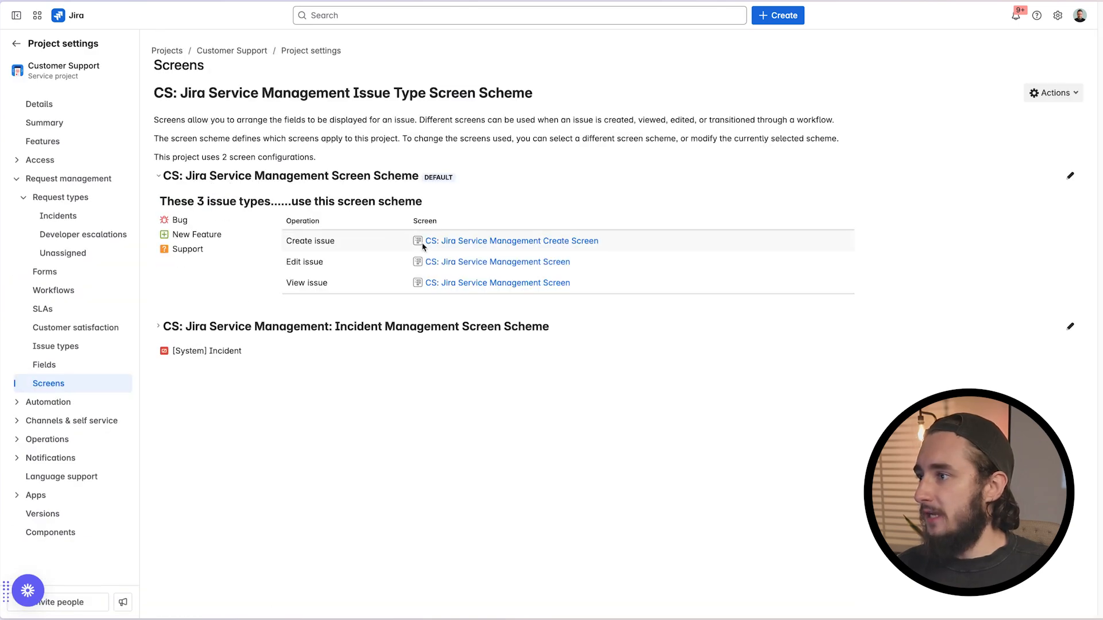
{"action": "left_click", "coordinate": [472, 264]}
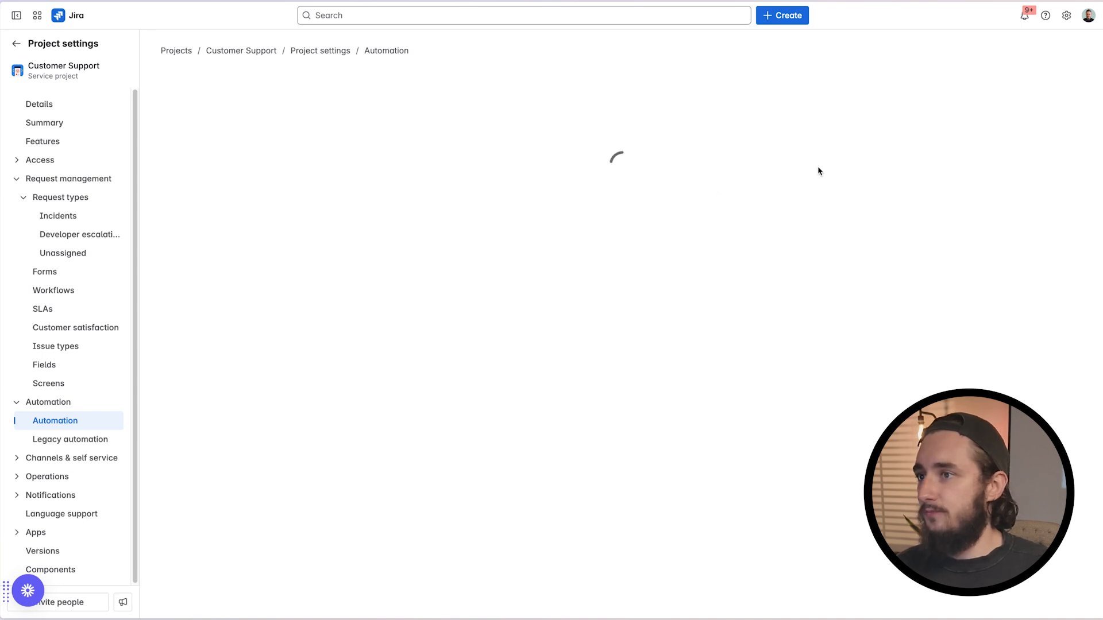
Step: Create a new automation rule in the Customer Support project with the Issue created trigger
{"action": "left_click", "coordinate": [1020, 74]}
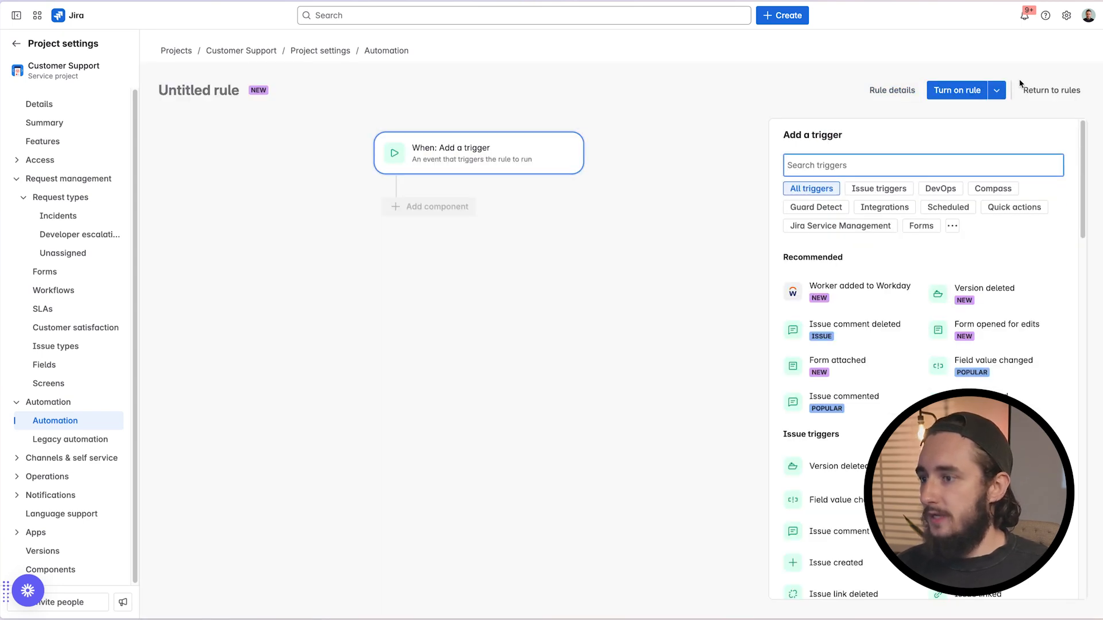
{"action": "type", "text": "crea"}
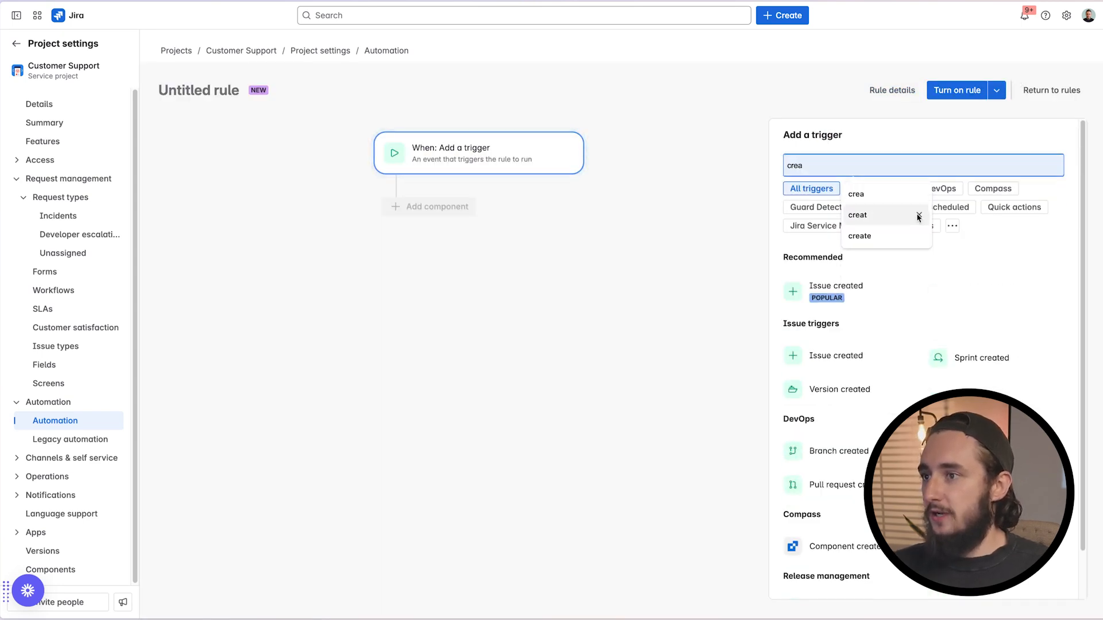
{"action": "left_click", "coordinate": [879, 282]}
{"action": "left_click", "coordinate": [966, 189]}
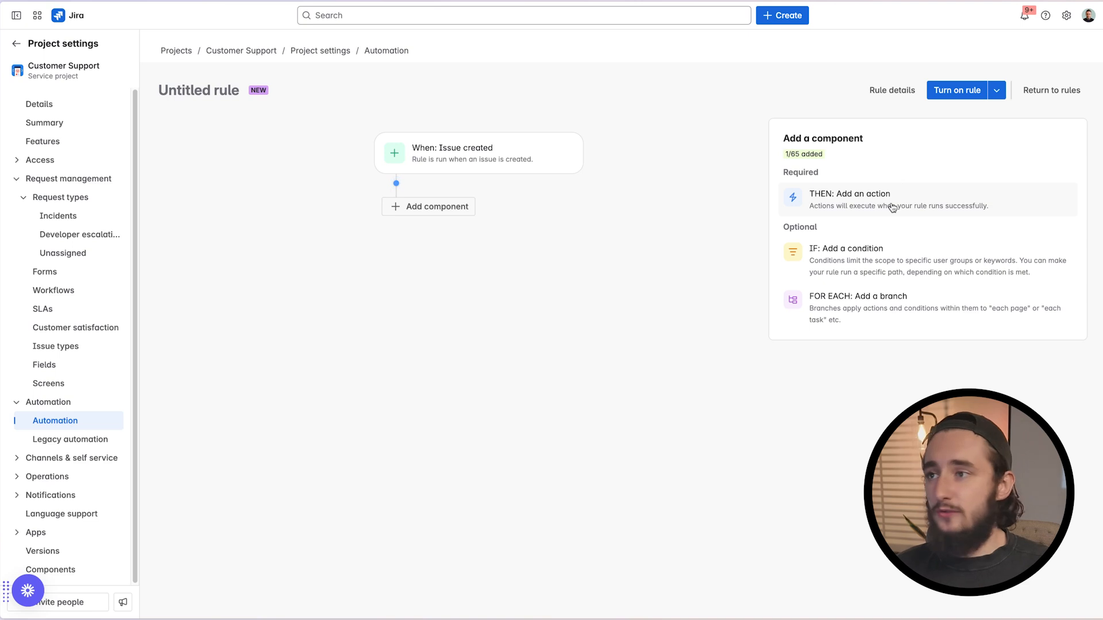
Step: Add an Edit issue action to the rule and choose Description as the field to set
{"action": "left_click", "coordinate": [892, 207]}
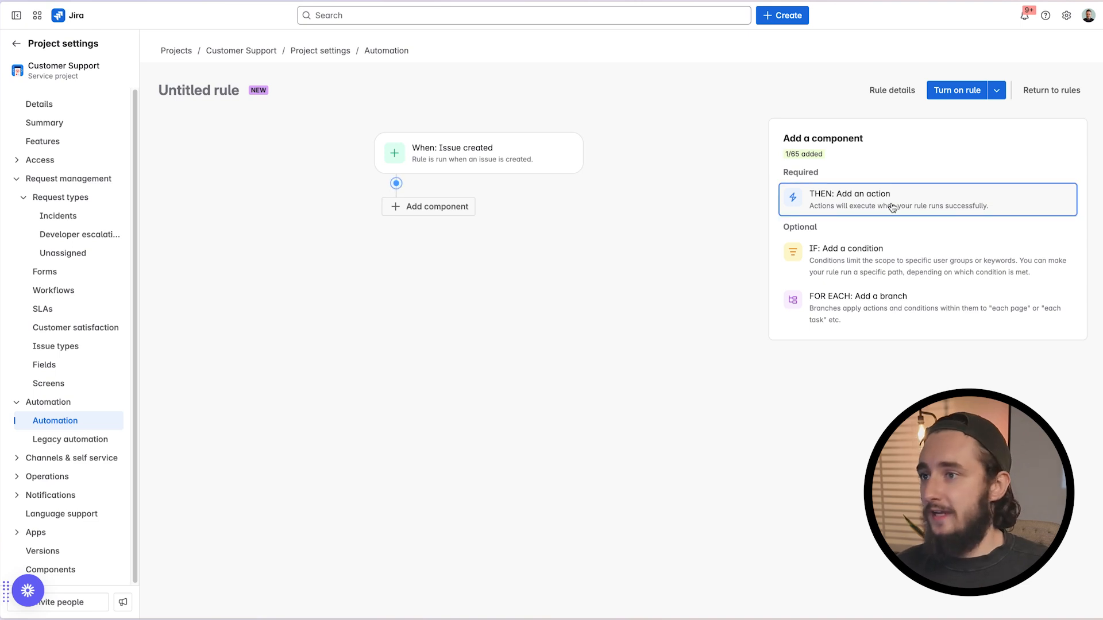
{"action": "type", "text": "edt"}
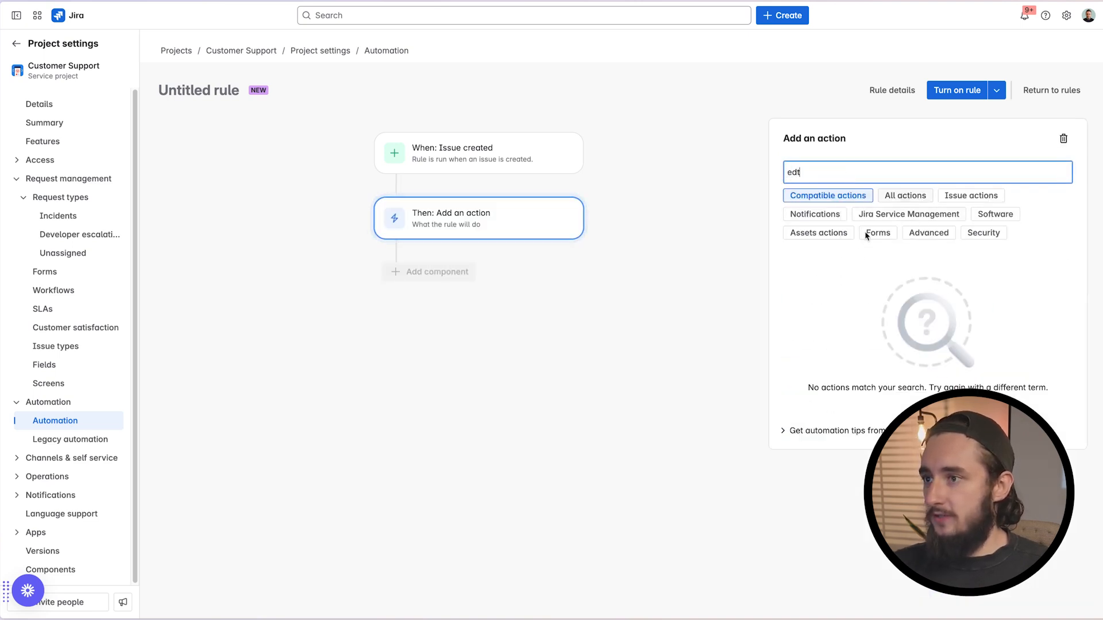
{"action": "key", "text": "BackSpace"}
{"action": "left_click", "coordinate": [826, 310]}
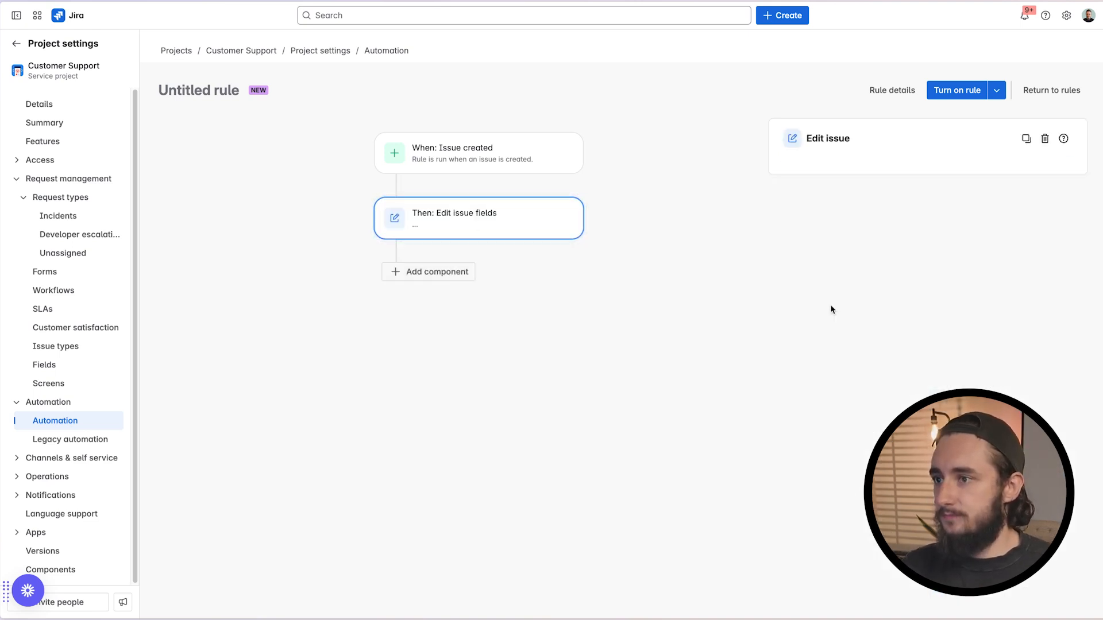
{"action": "left_click", "coordinate": [850, 245]}
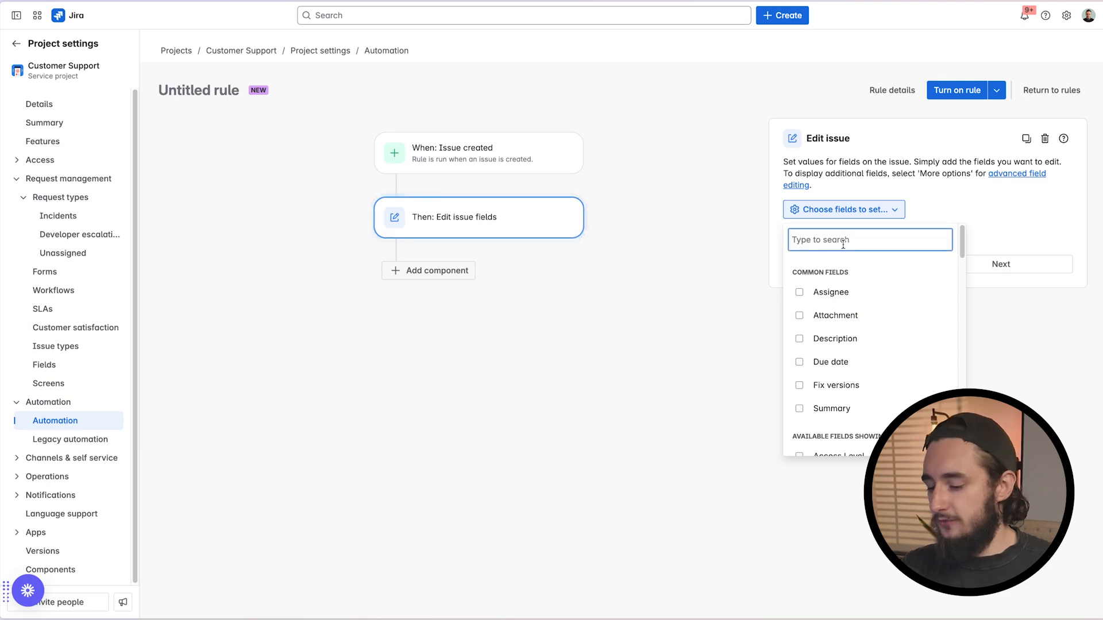
{"action": "type", "text": "desc"}
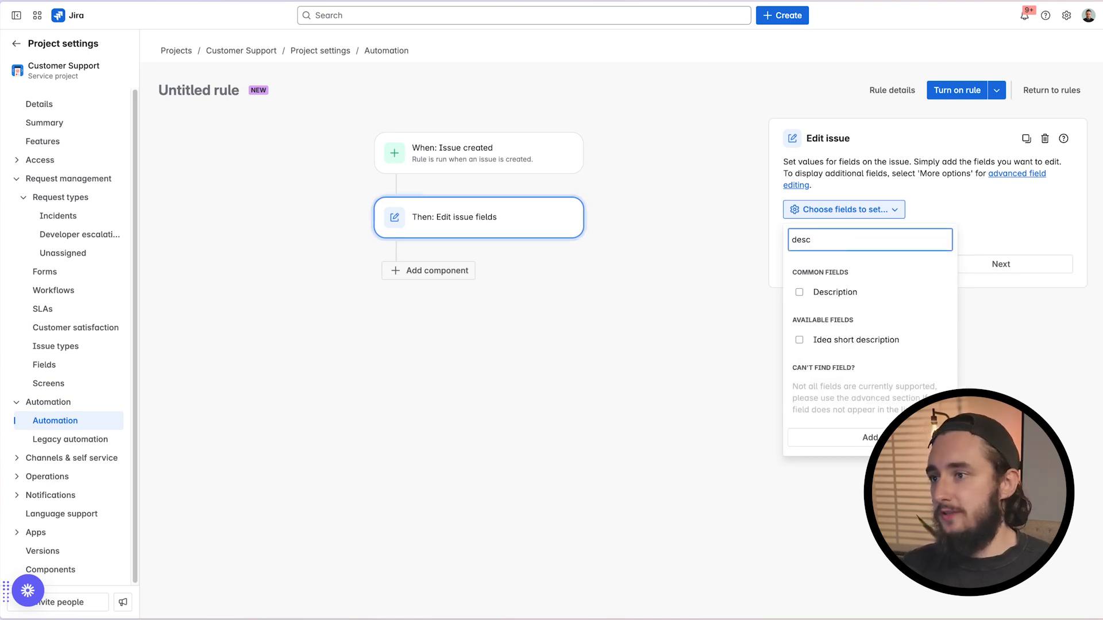
{"action": "left_click", "coordinate": [834, 222]}
{"action": "left_click", "coordinate": [715, 291]}
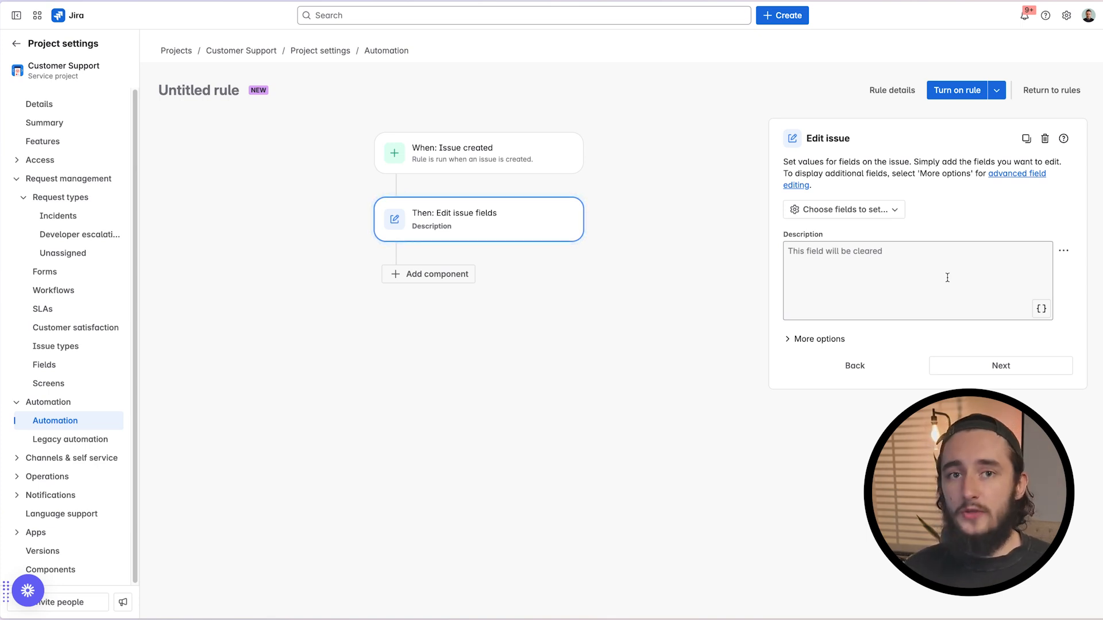
Step: Enter the beginning of a custom field smart value, "{{issue.customfield_", as the Description value
{"action": "key", "text": "Tab"}
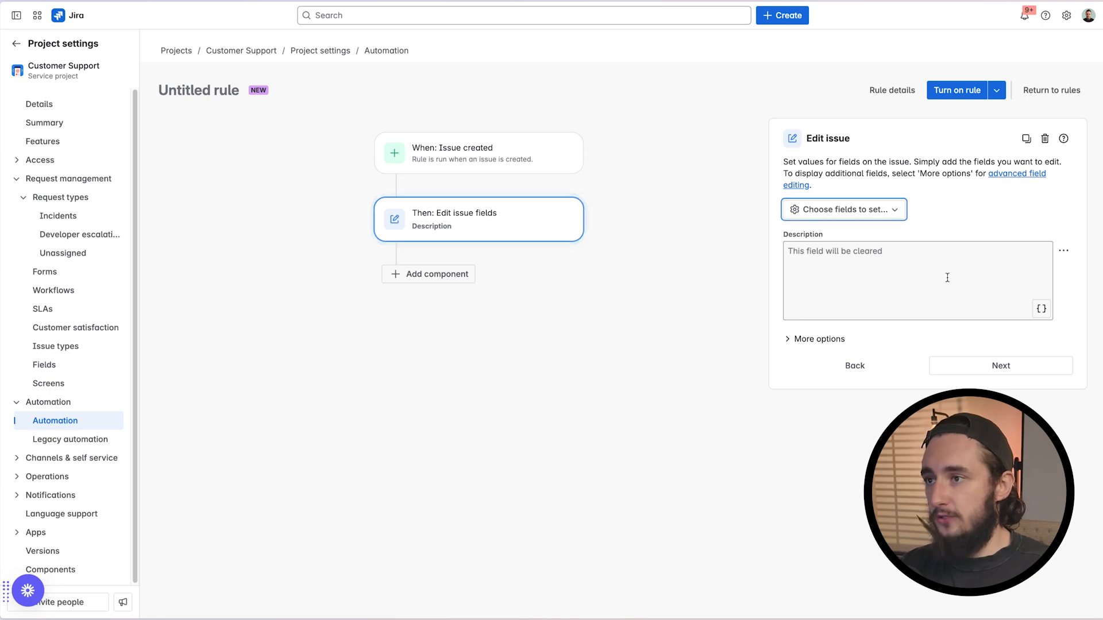
{"action": "left_click", "coordinate": [947, 278]}
{"action": "type", "text": "{{"}
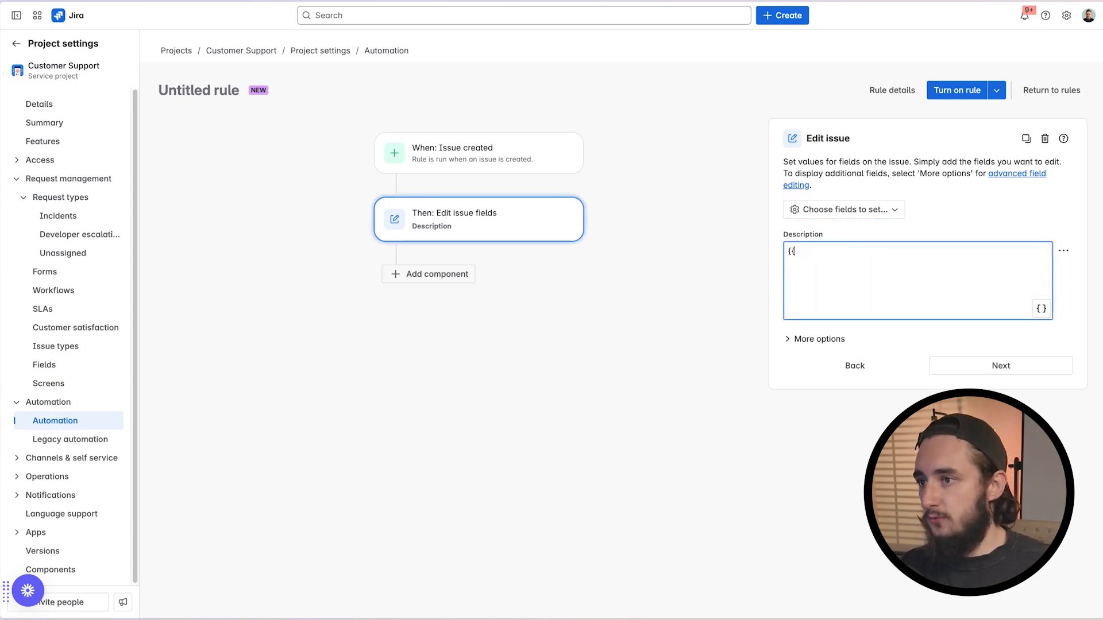
{"action": "type", "text": "issue.c"}
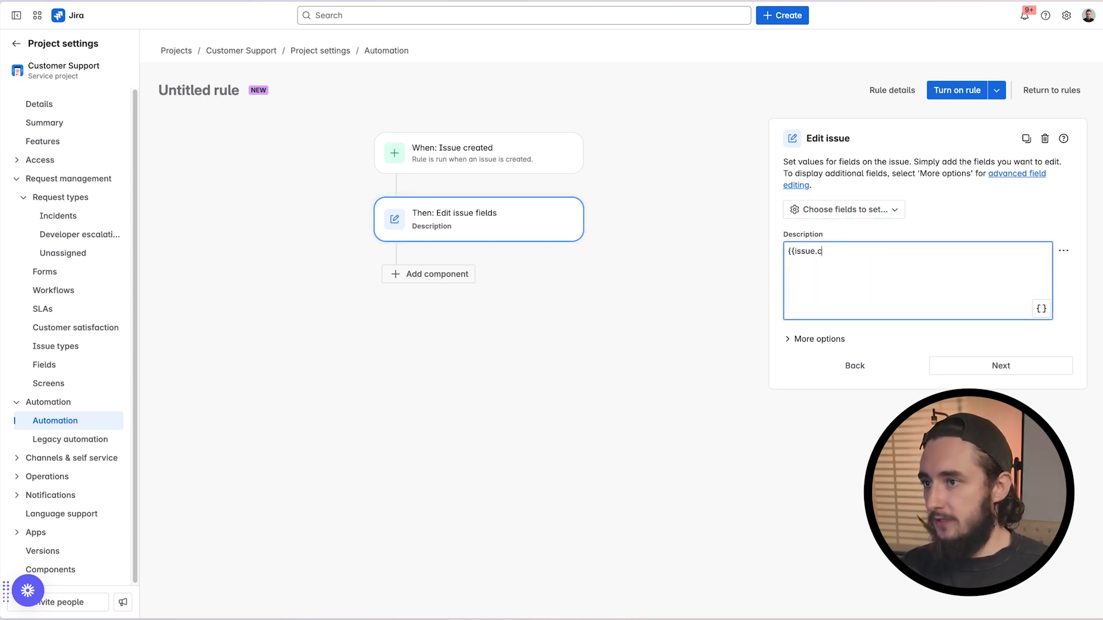
{"action": "type", "text": "ustomfield_"}
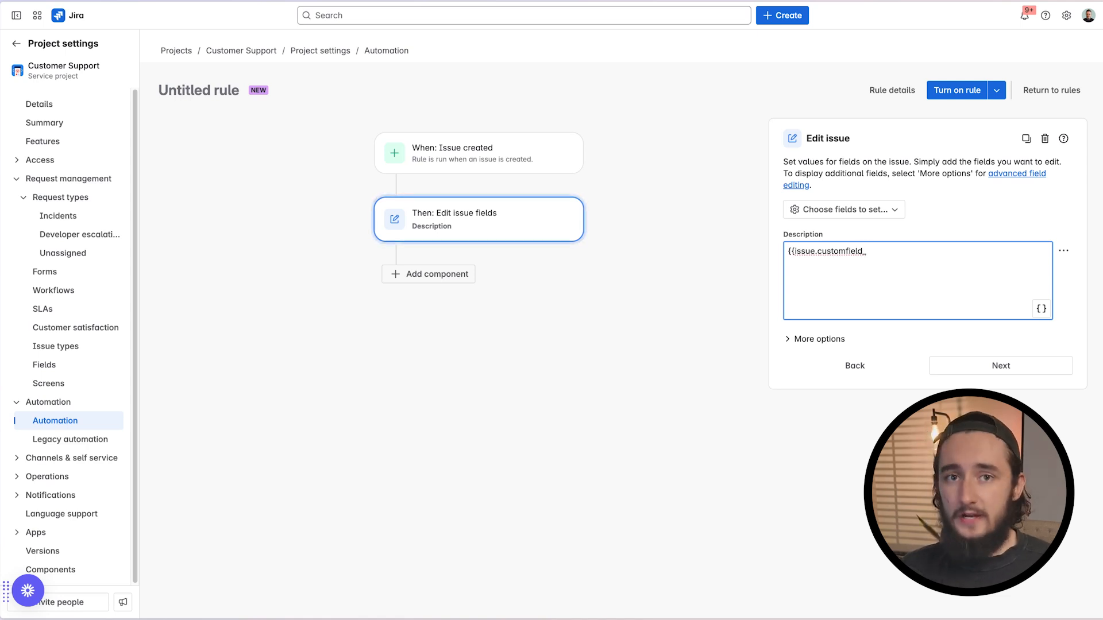
Step: Find the Backout plan custom field in the Jira admin issue settings by filtering for "backout" and open its contexts and default value page
{"action": "left_click", "coordinate": [1066, 15]}
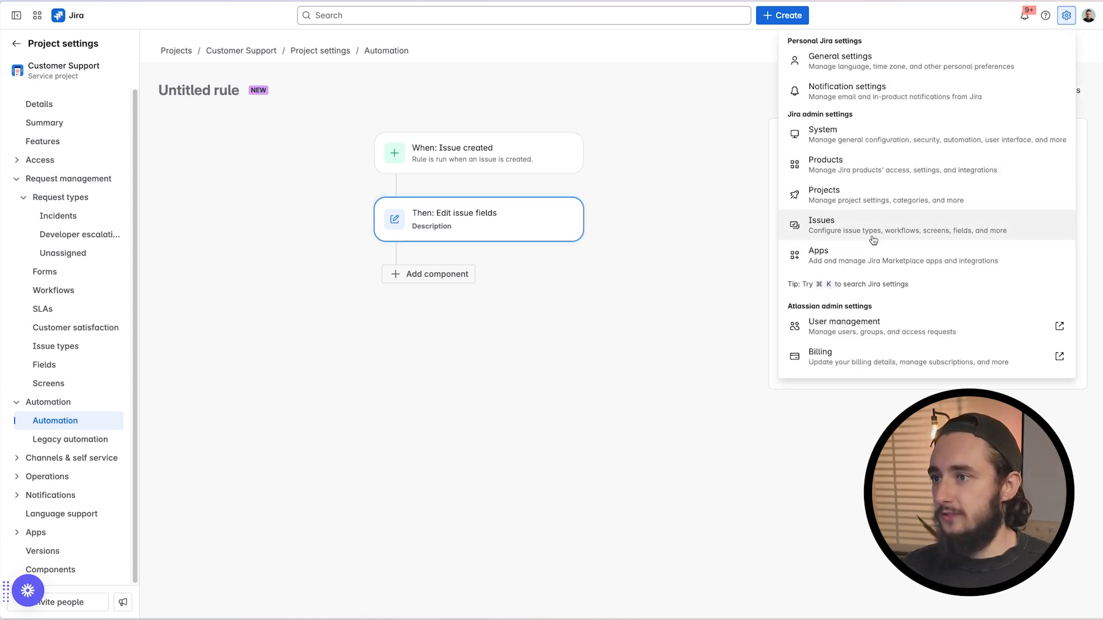
{"action": "mouse_move", "coordinate": [2, 287]}
{"action": "left_click", "coordinate": [70, 224]}
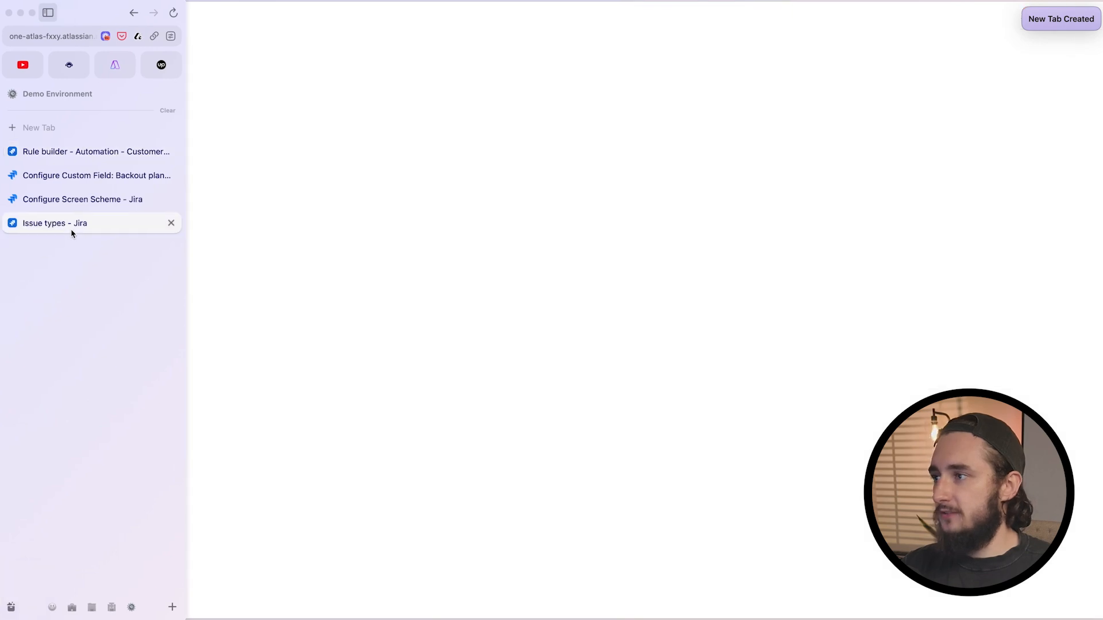
{"action": "left_click", "coordinate": [53, 371]}
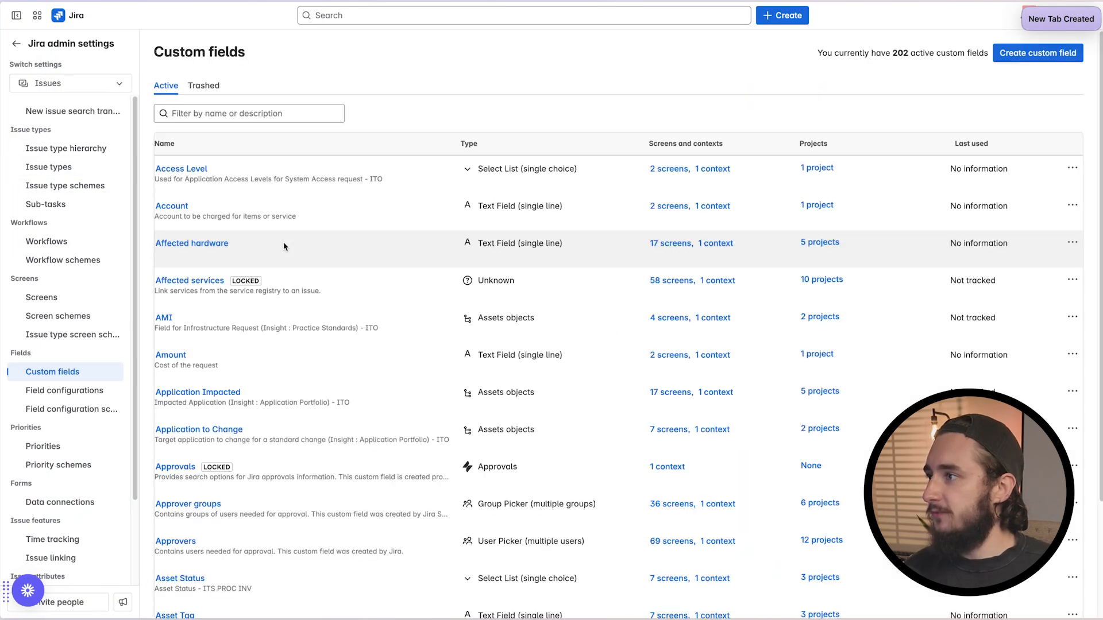
{"action": "left_click", "coordinate": [256, 115]}
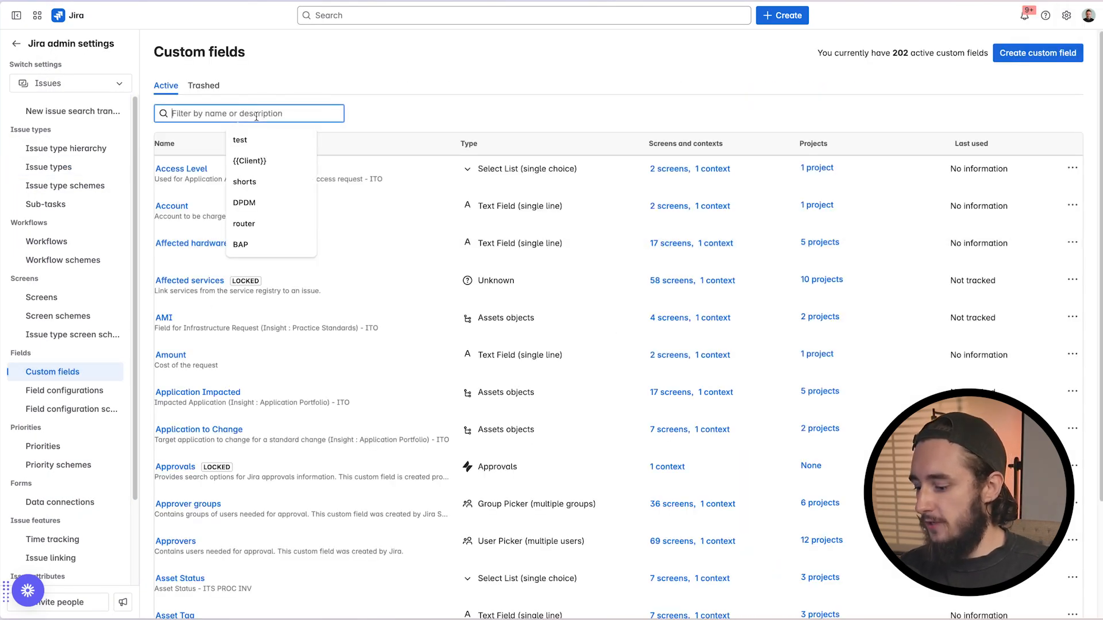
{"action": "type", "text": "backout"}
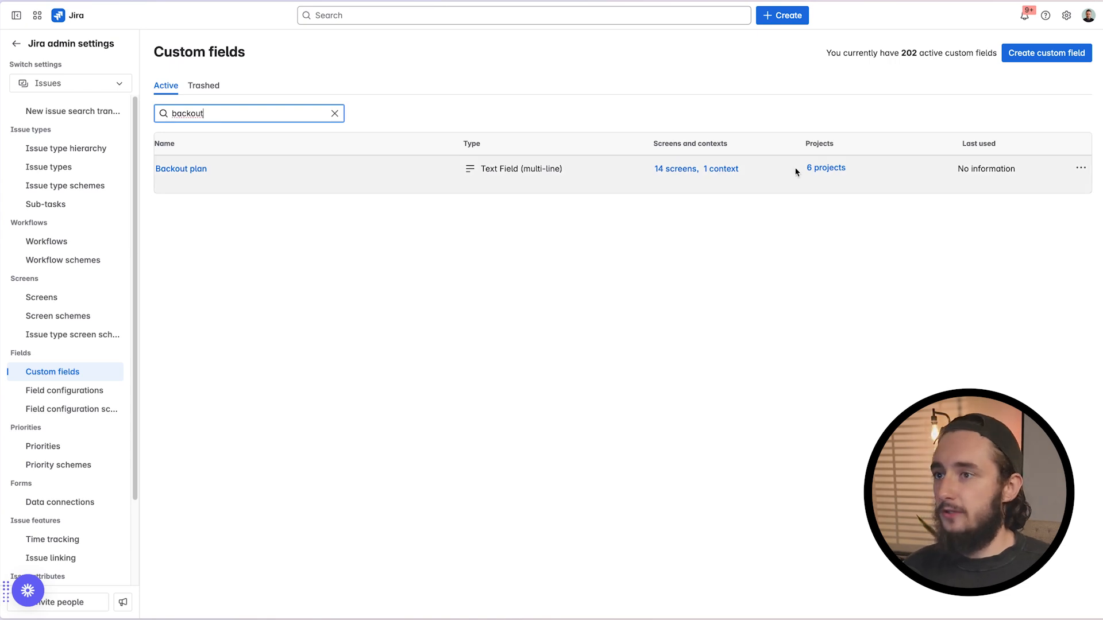
{"action": "left_click", "coordinate": [1080, 167]}
{"action": "left_click", "coordinate": [1042, 228]}
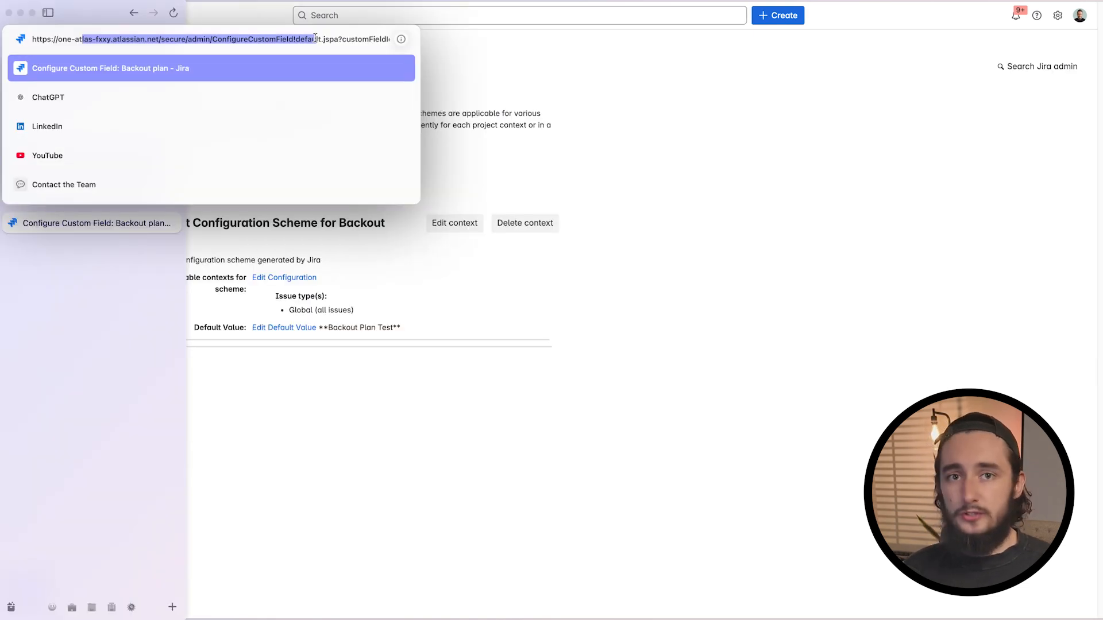
Step: Copy the Backout plan custom field ID, 10043, from the end of the page address
{"action": "left_click_drag", "start_coordinate": [316, 38], "coordinate": [432, 41]}
{"action": "left_click", "coordinate": [379, 38]}
{"action": "left_click_drag", "start_coordinate": [365, 39], "coordinate": [389, 39]}
{"action": "key", "text": "super+c"}
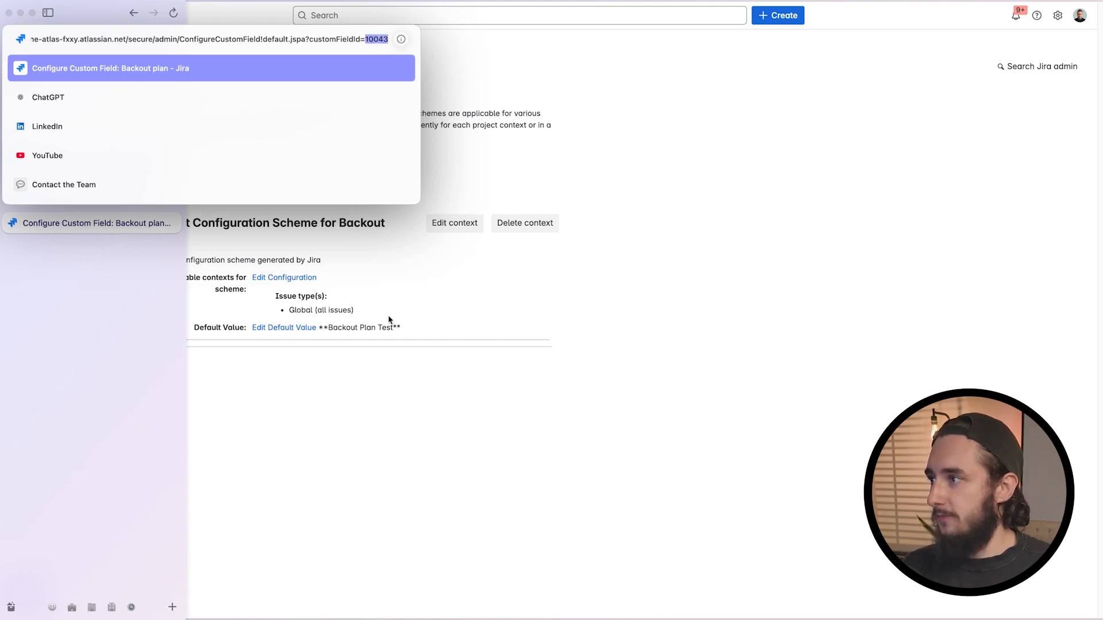
{"action": "left_click", "coordinate": [396, 358]}
Step: Return to the automation rule and complete the Description value as "{{issue.customfield_10043}}"
{"action": "mouse_move", "coordinate": [1, 148]}
{"action": "left_click", "coordinate": [52, 151]}
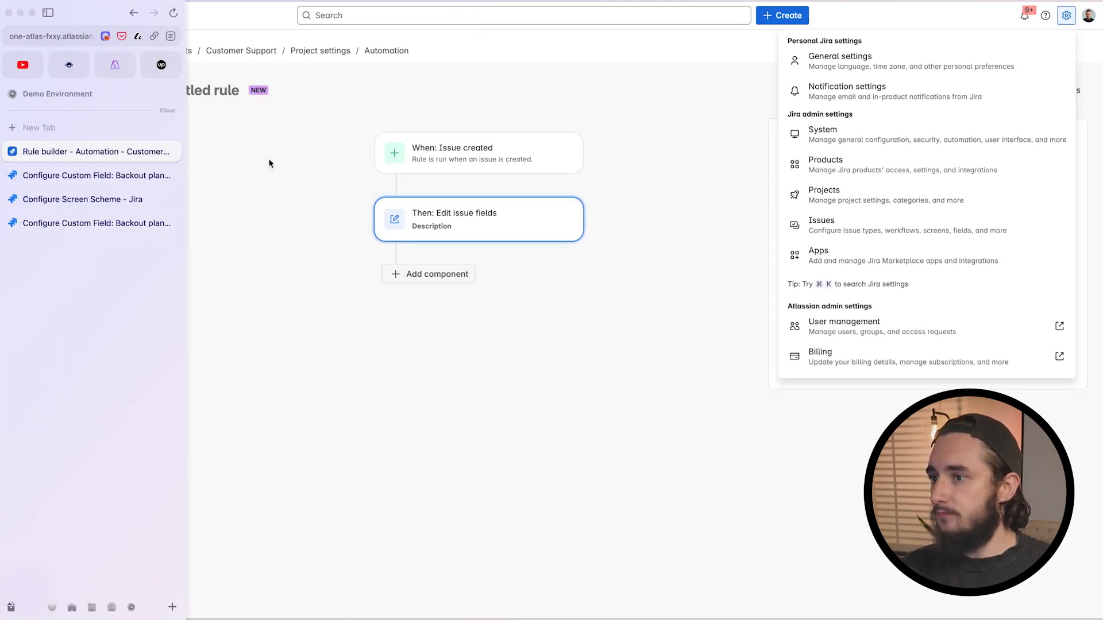
{"action": "left_click", "coordinate": [894, 255]}
{"action": "key", "text": "super+v"}
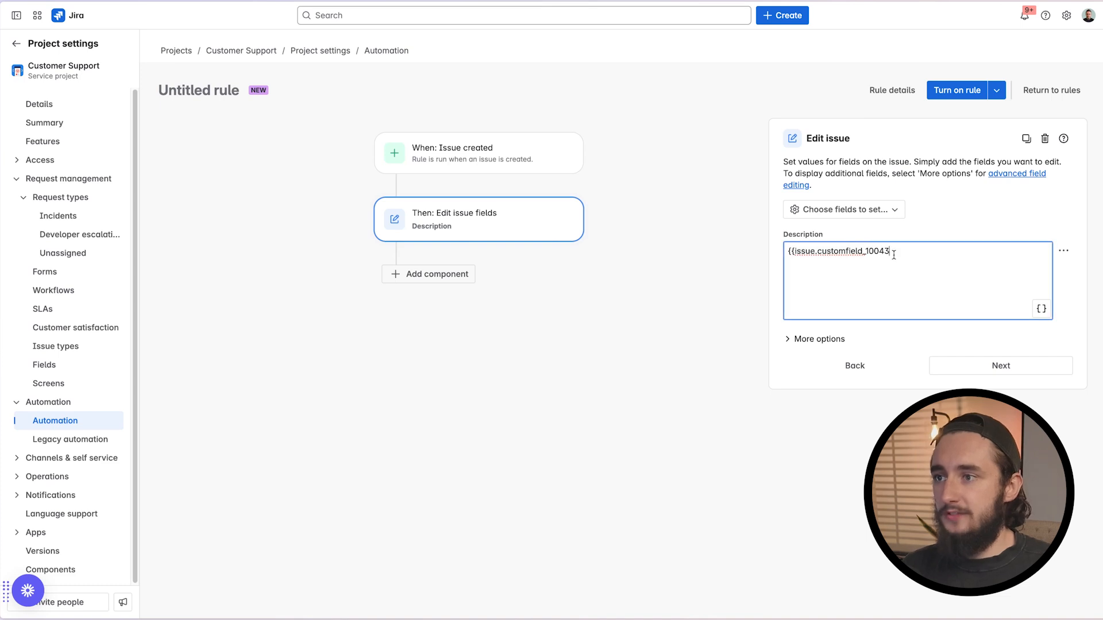
{"action": "type", "text": "}}"}
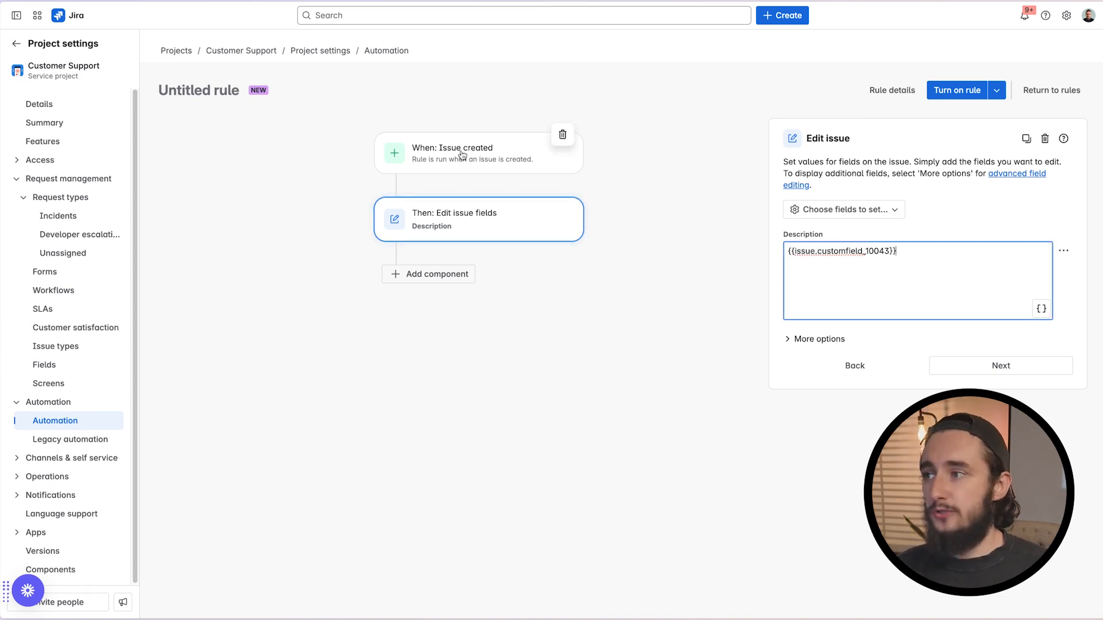
{"action": "triple_click", "coordinate": [957, 248]}
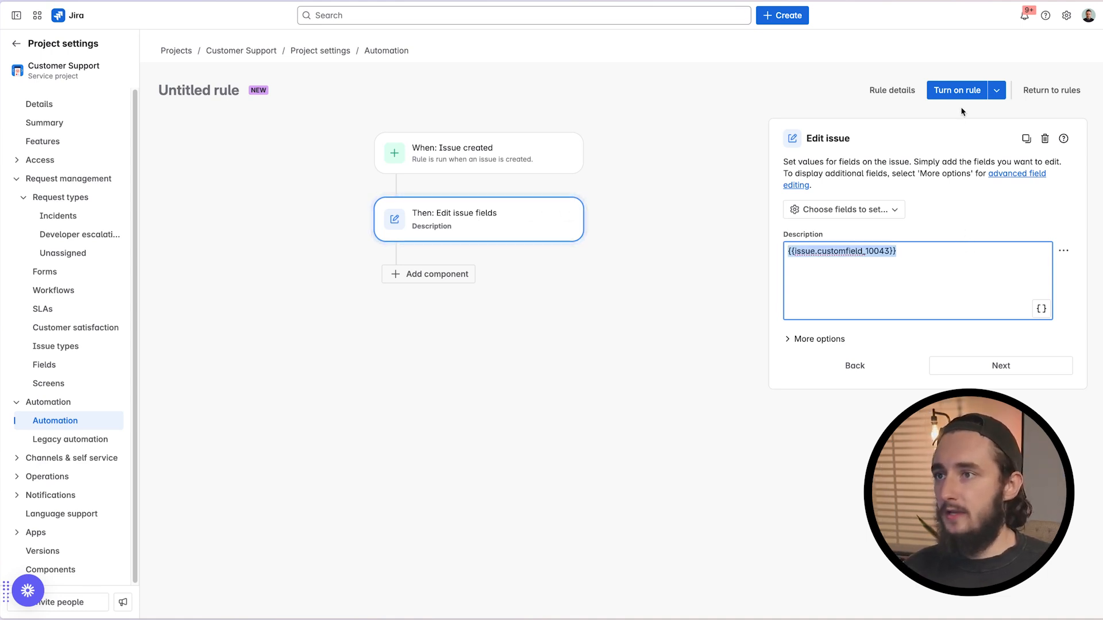
Step: Name the automation rule "Issue Created → Update Description" and turn it on
{"action": "left_click", "coordinate": [958, 90]}
{"action": "type", "text": "Is"}
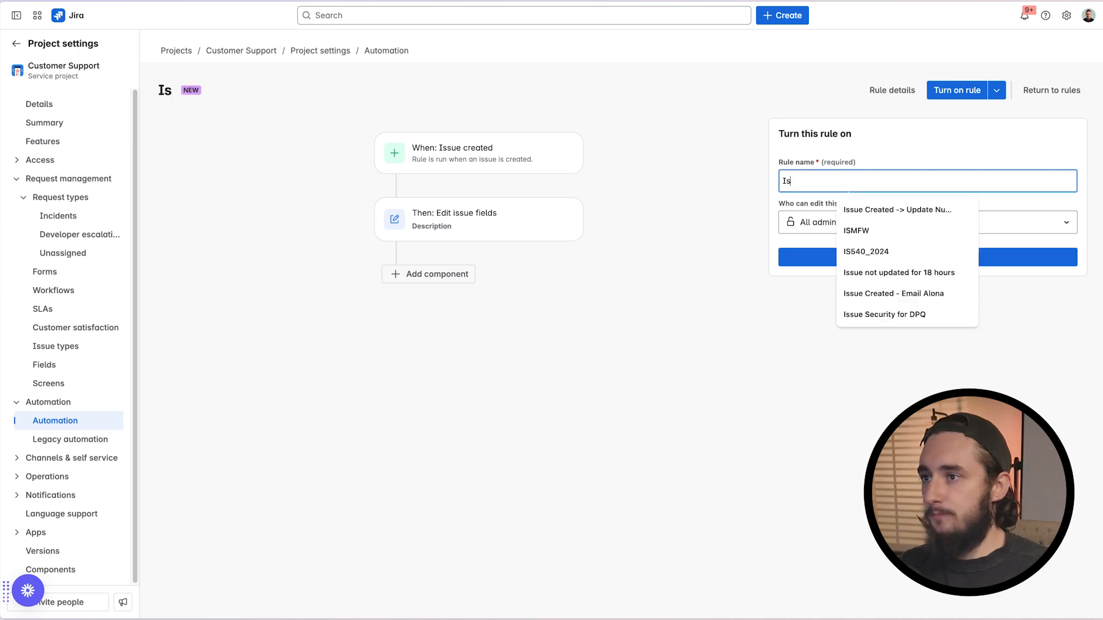
{"action": "key", "text": "Down"}
{"action": "key", "text": "Return"}
{"action": "left_click", "coordinate": [955, 92]}
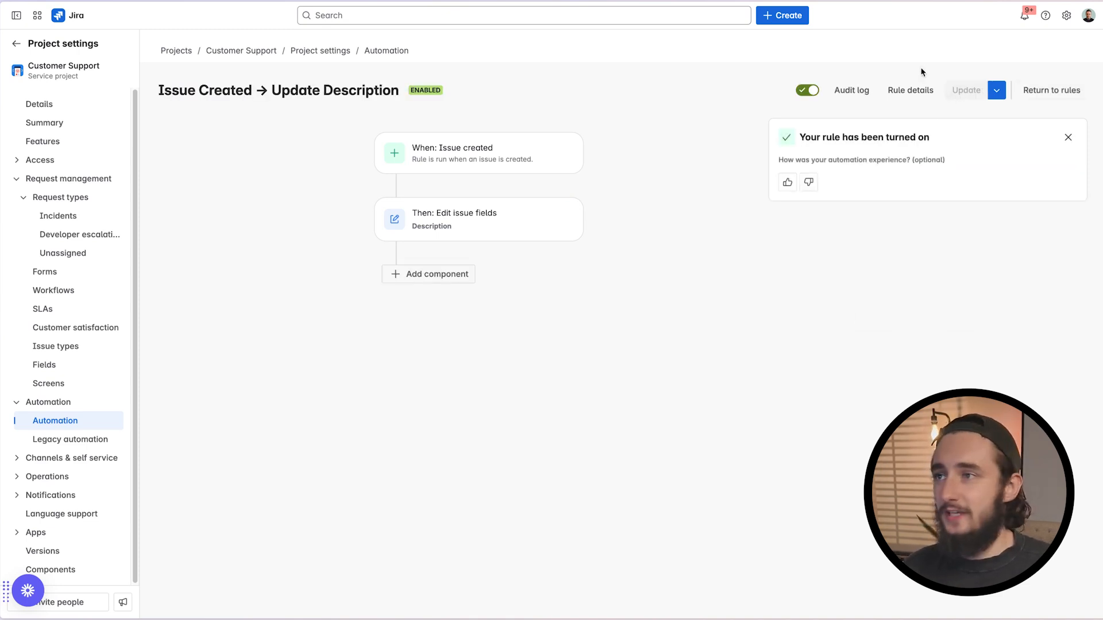
Step: Start a new Customer Support issue with issue type Support and the summary "Test"
{"action": "left_click", "coordinate": [781, 15]}
{"action": "left_click", "coordinate": [460, 166]}
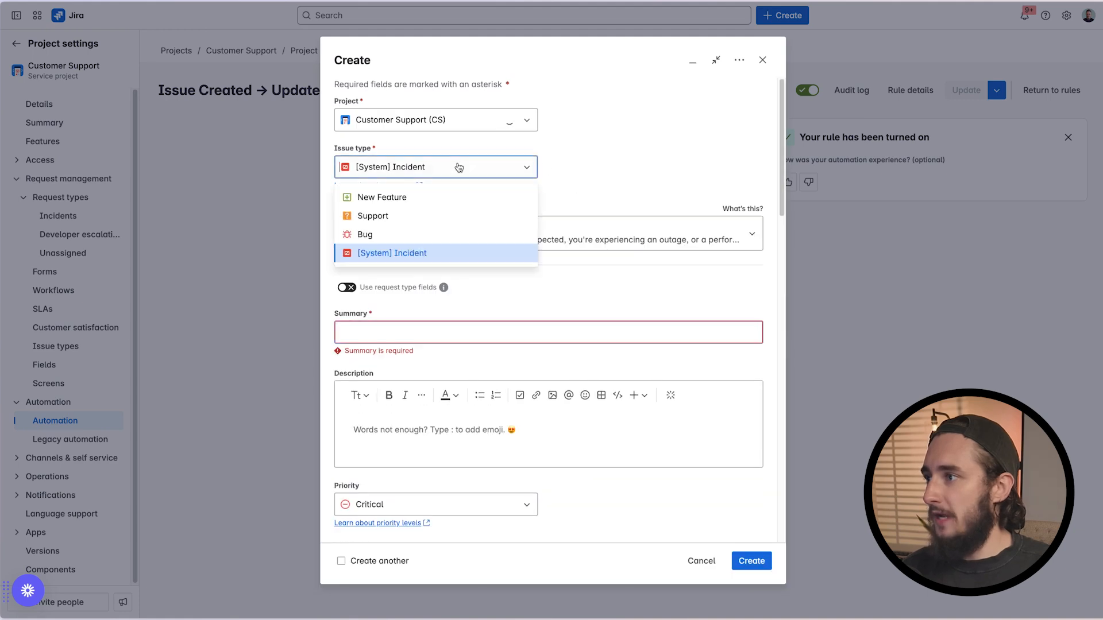
{"action": "left_click", "coordinate": [460, 213]}
{"action": "left_click", "coordinate": [517, 332]}
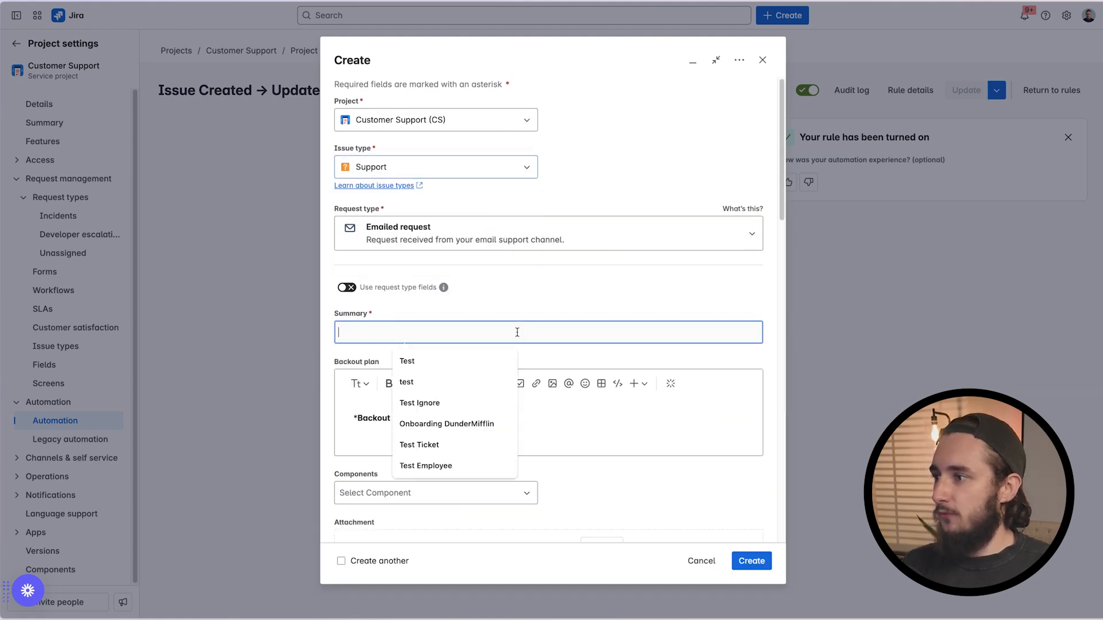
{"action": "type", "text": "Test"}
Step: Add the line "Testing information here." below the default Backout plan text and create the issue
{"action": "left_click", "coordinate": [570, 430]}
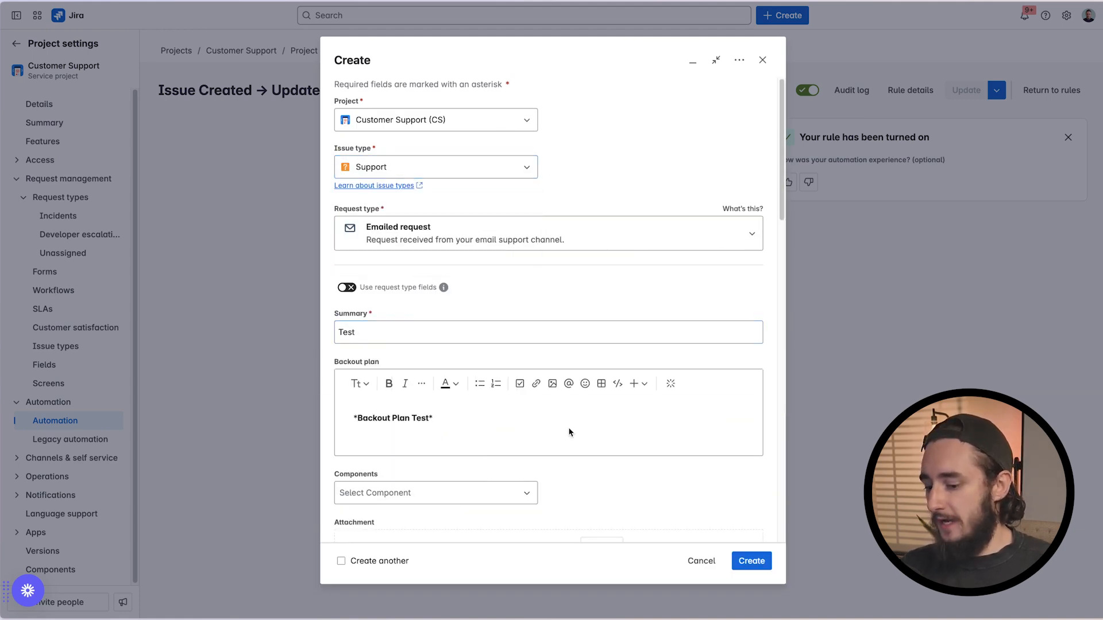
{"action": "key", "text": "Return"}
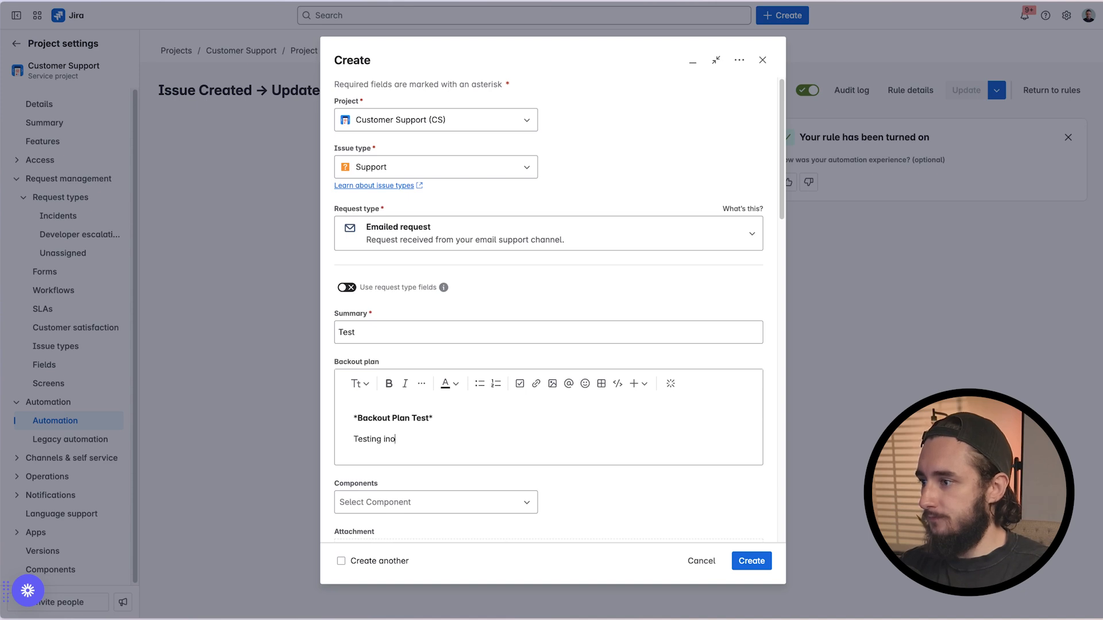
{"action": "type", "text": "Testing information here."}
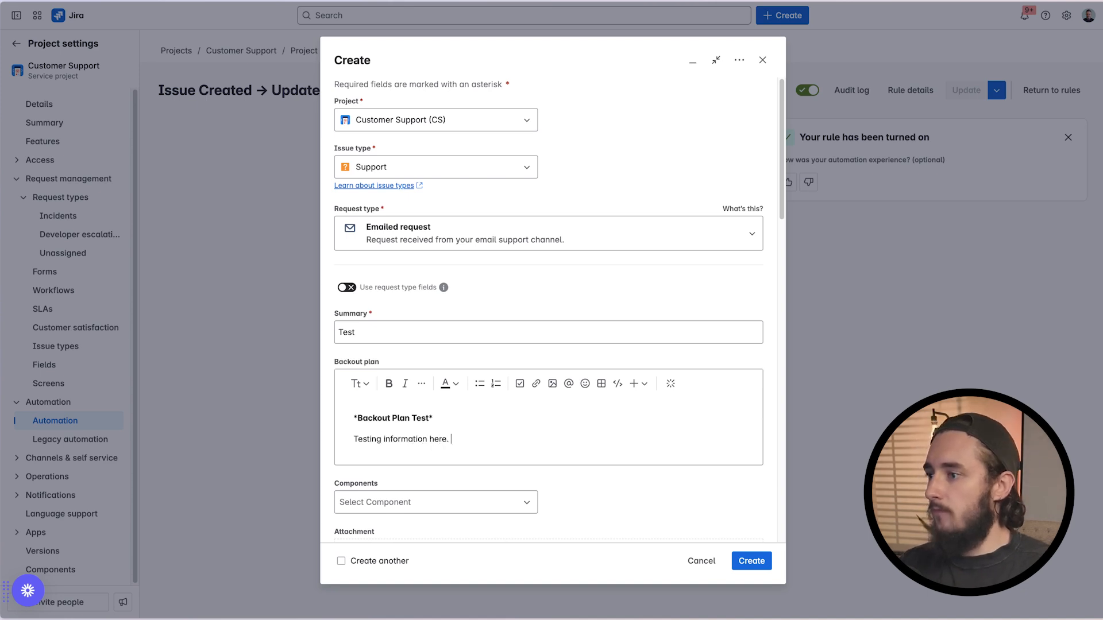
{"action": "scroll", "coordinate": [556, 404], "scroll_direction": "down", "scroll_amount": 15}
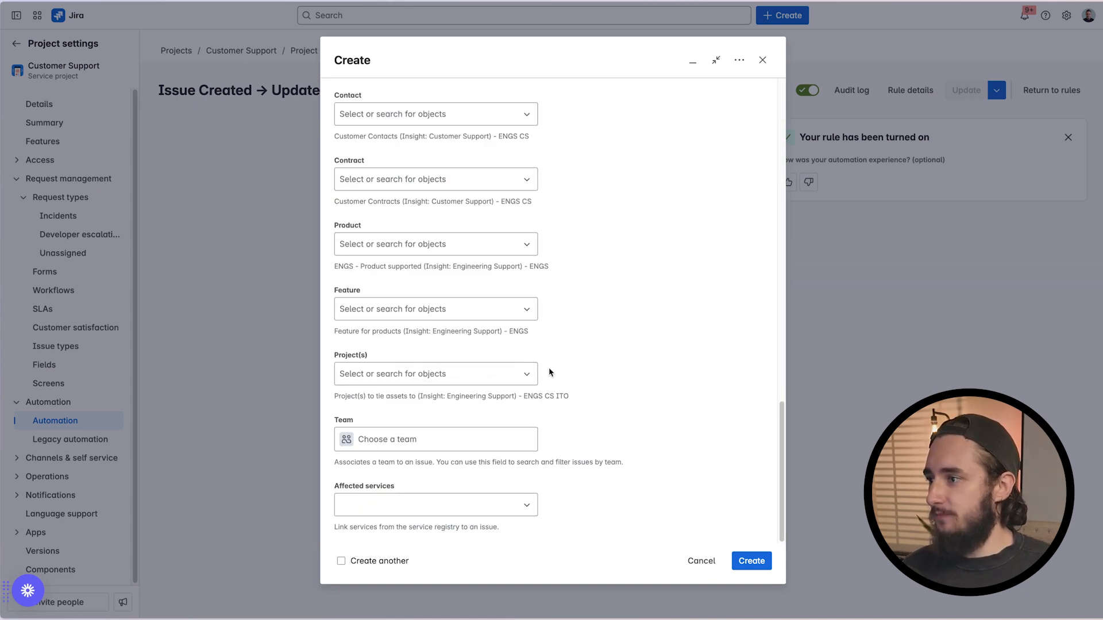
{"action": "left_click", "coordinate": [750, 560]}
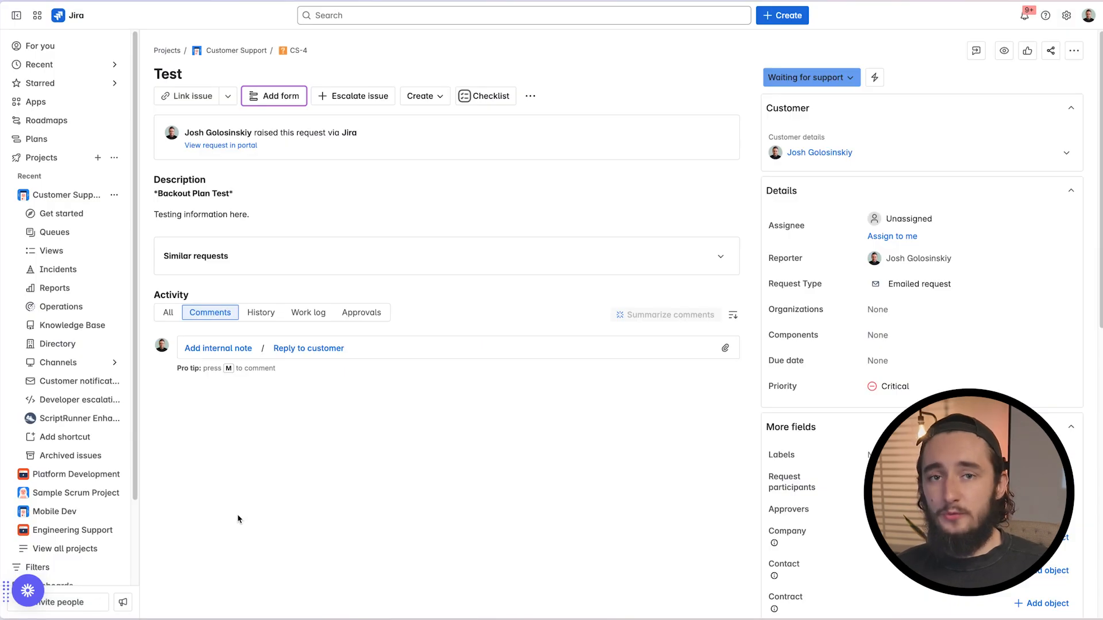